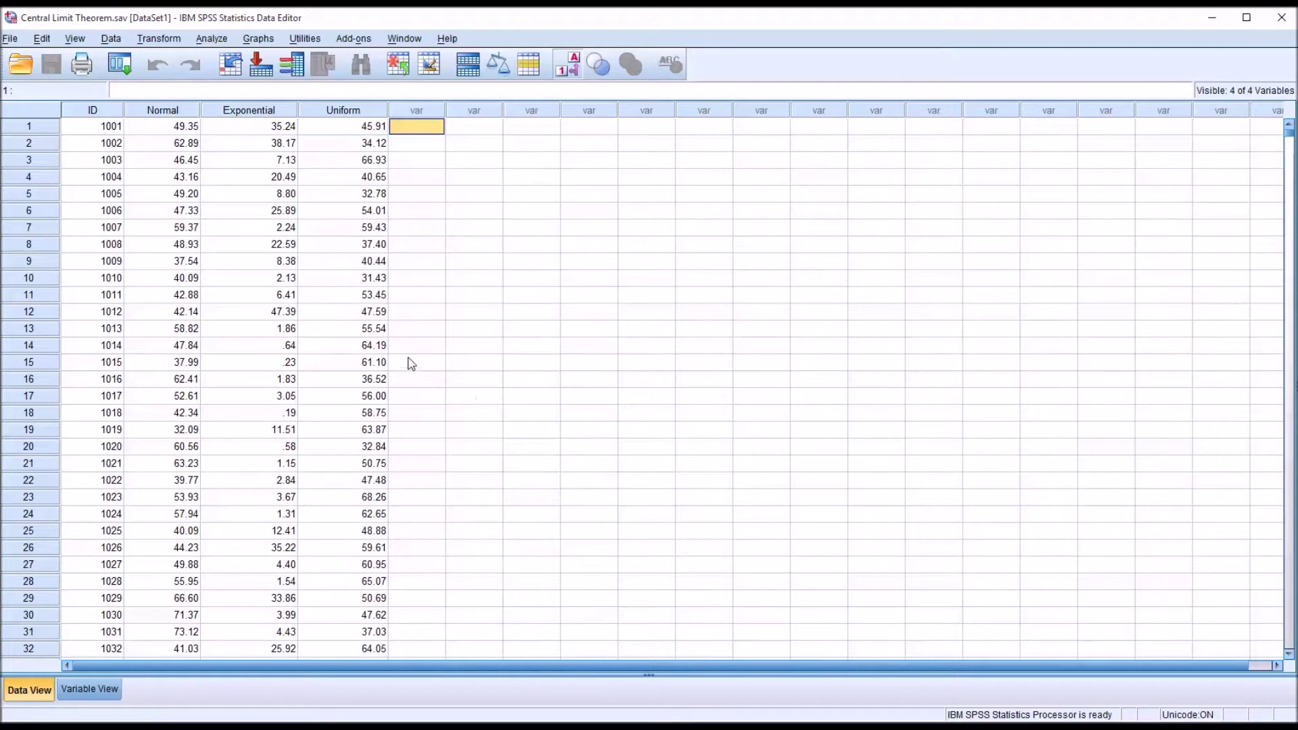
# Select the Normal, Exponential and Uniform columns in turn to examine them
pyautogui.click(172, 111)
pyautogui.click(240, 116)
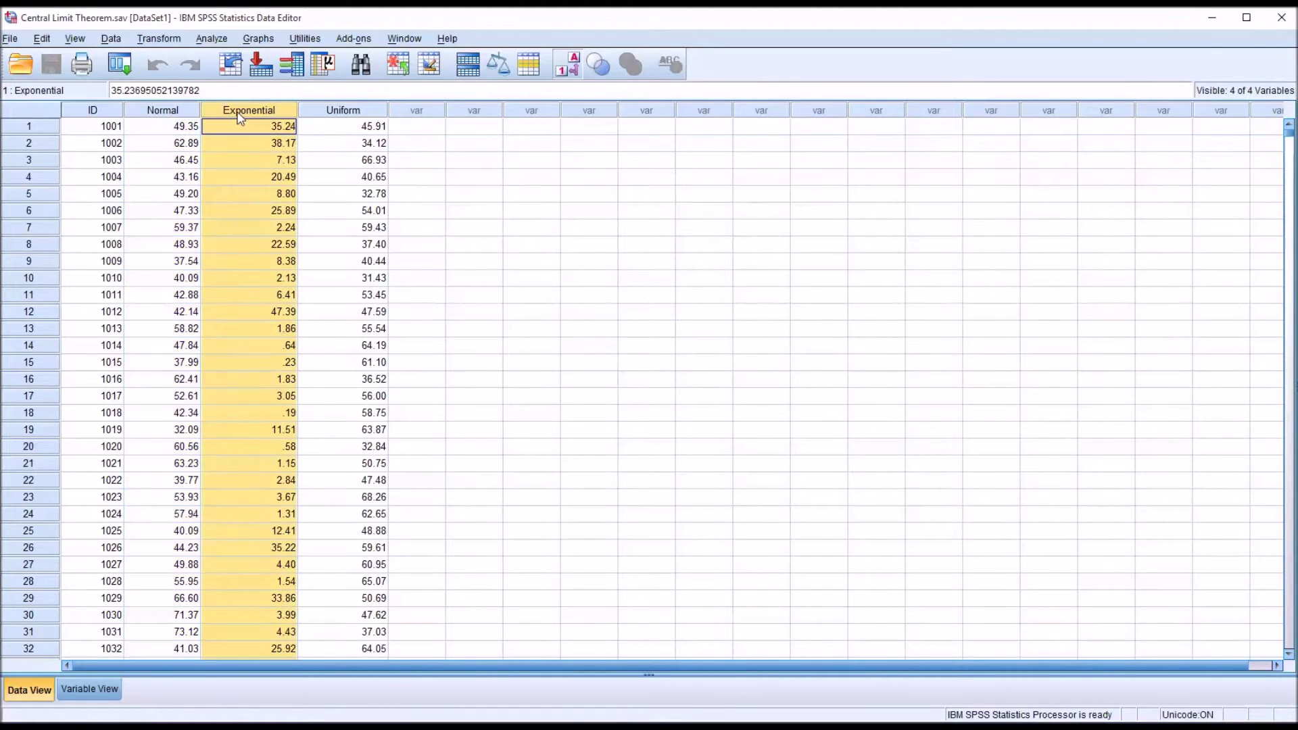
pyautogui.click(334, 113)
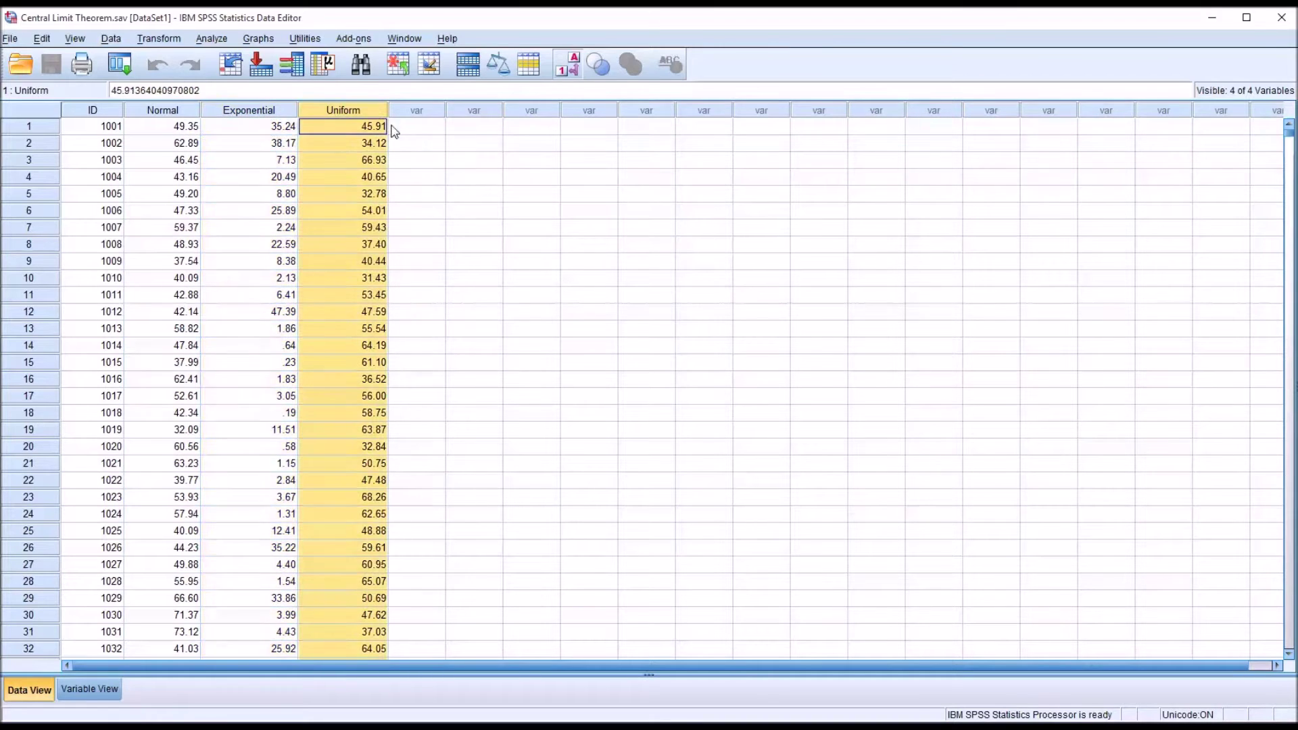
pyautogui.click(418, 129)
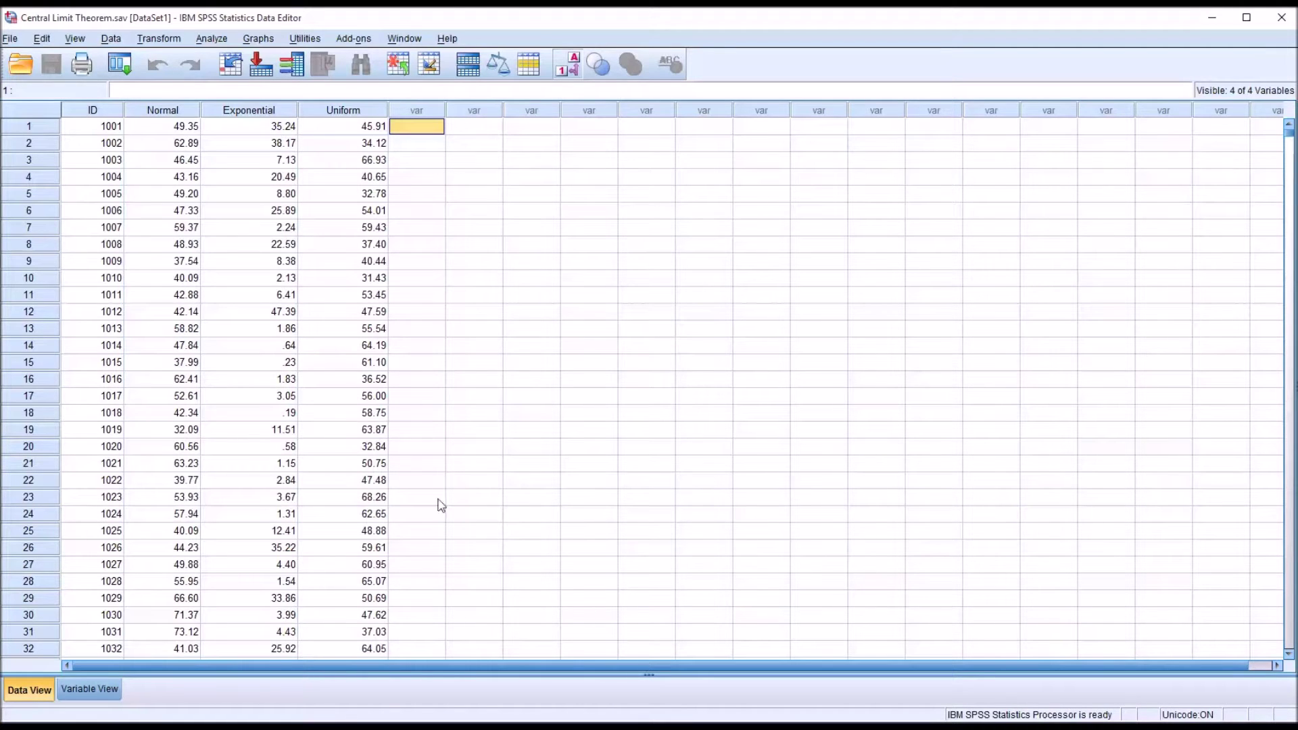
# Review the Rv.Normal and Rv.Exp random-number descriptions in Compute Variable, then close it unchanged
pyautogui.click(157, 40)
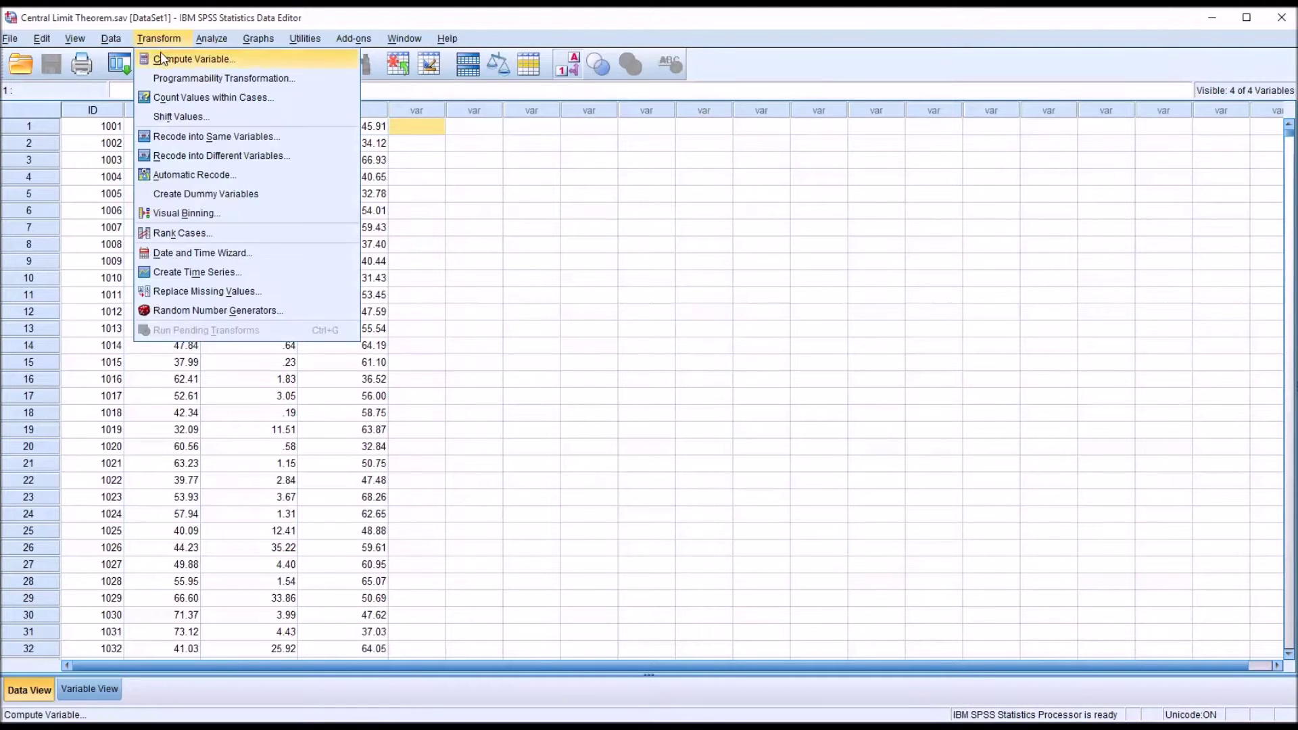
pyautogui.click(162, 57)
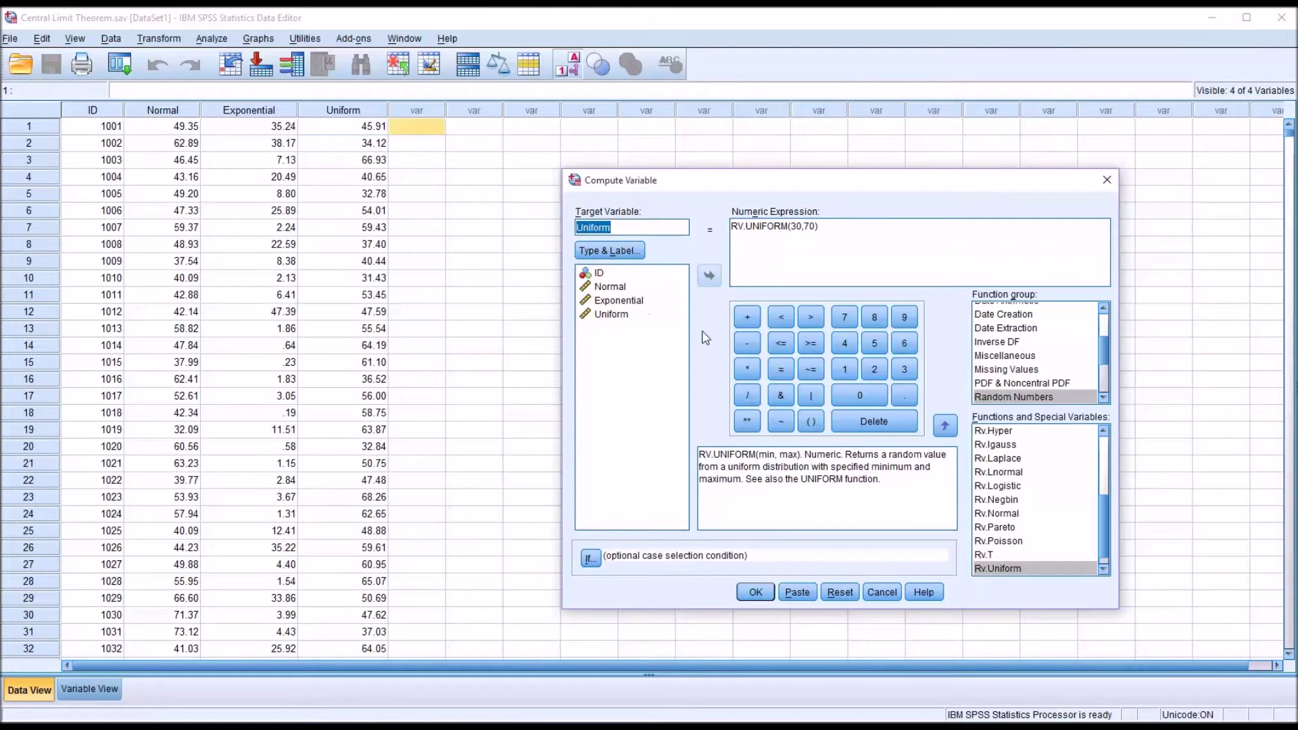
pyautogui.click(1067, 398)
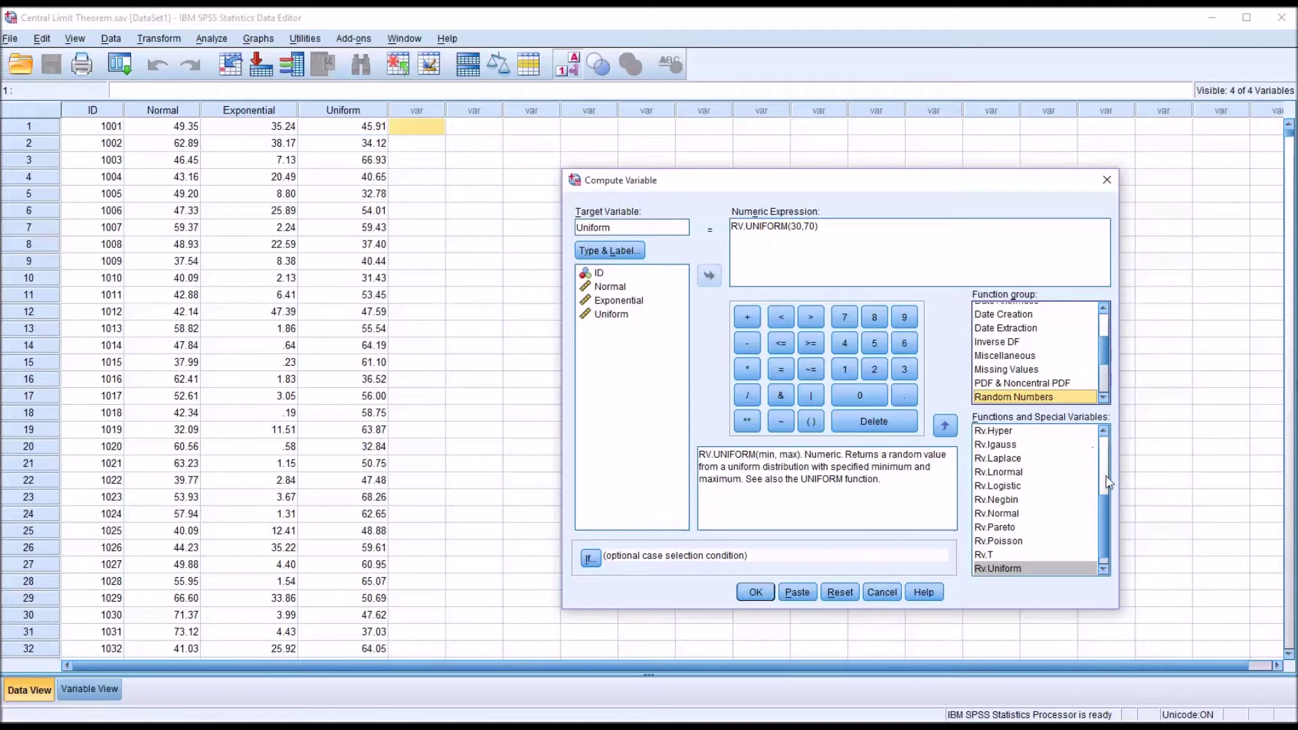
pyautogui.click(998, 513)
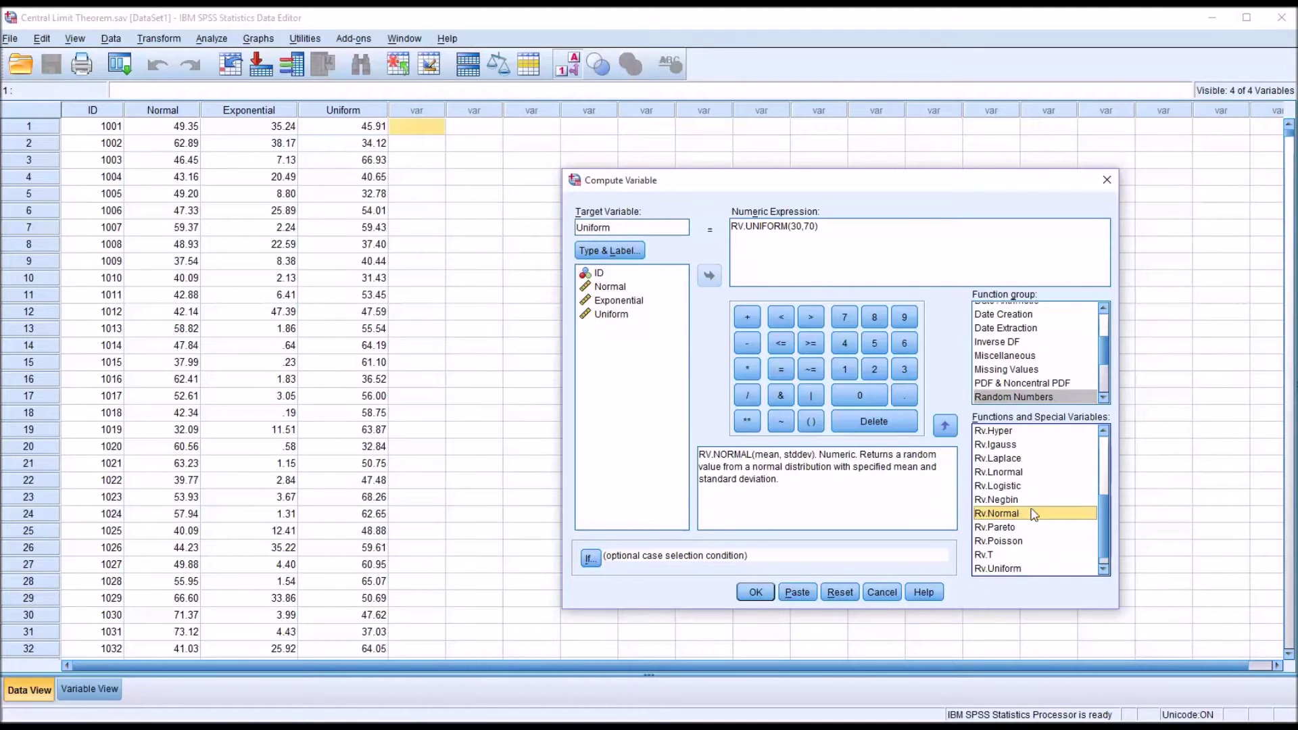
pyautogui.scroll(3, 1097, 507)
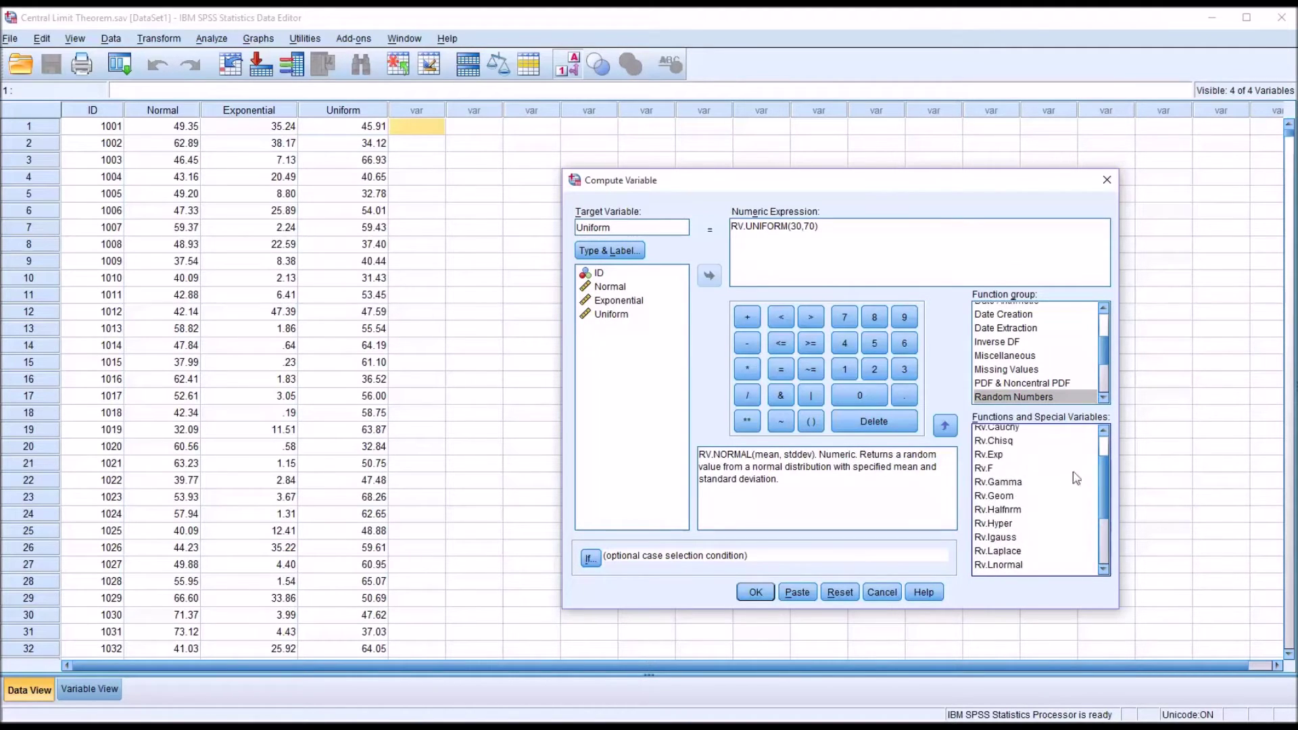
pyautogui.click(1038, 456)
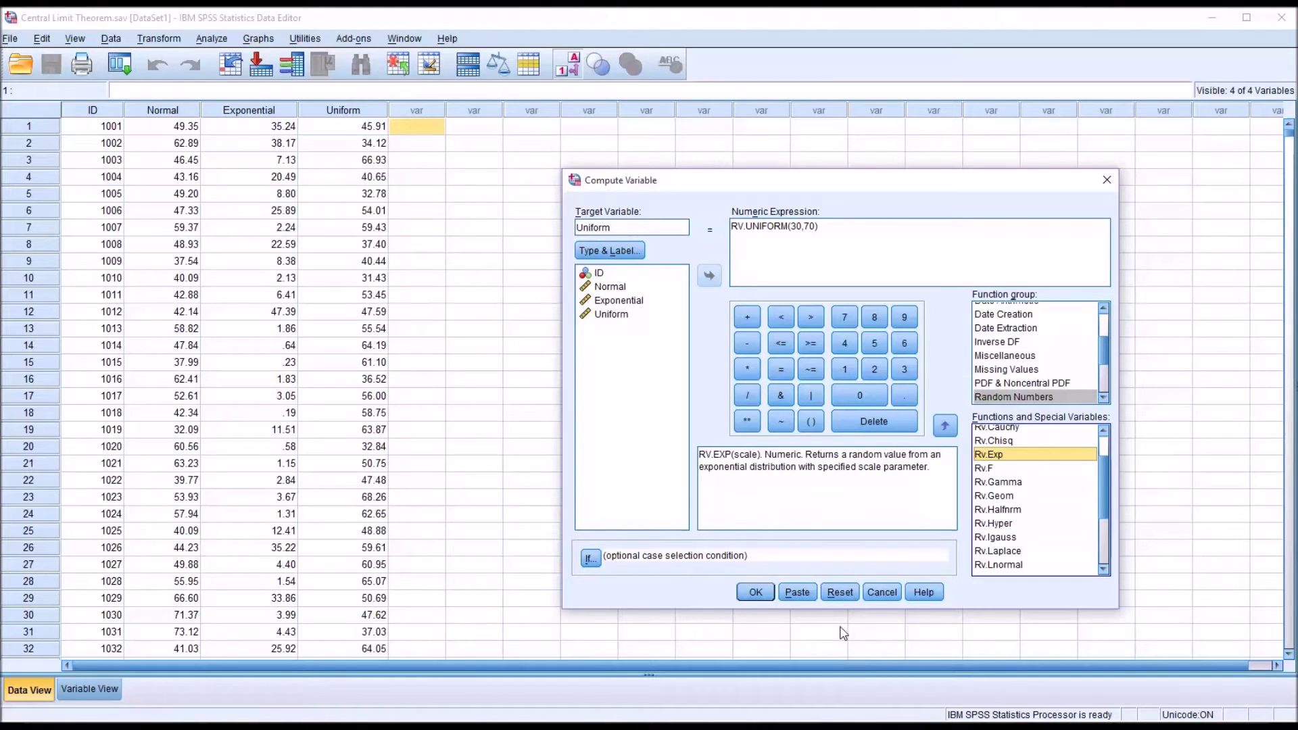
pyautogui.click(840, 592)
pyautogui.click(1107, 181)
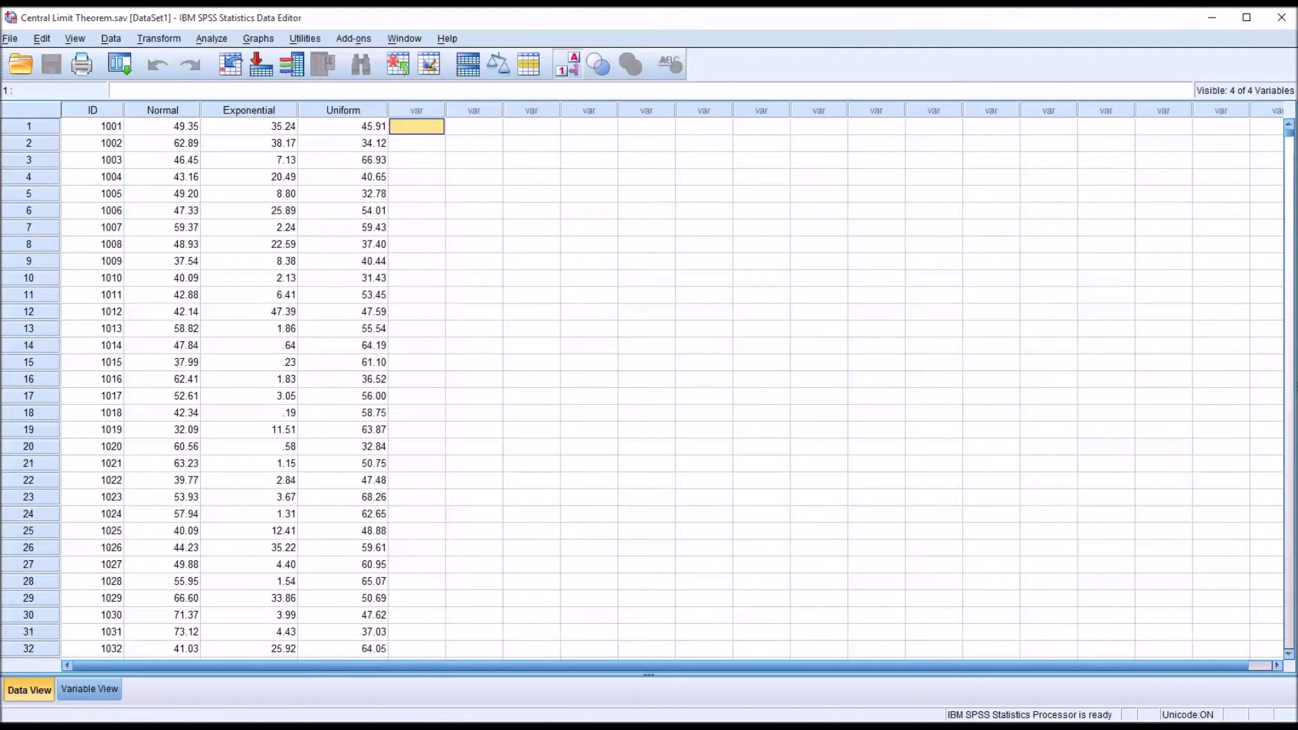
# Widen the Normal column and chart a histogram of Normal (mean 50.05, SD 9.97)
pyautogui.moveTo(199, 106); pyautogui.dragTo(213, 107)
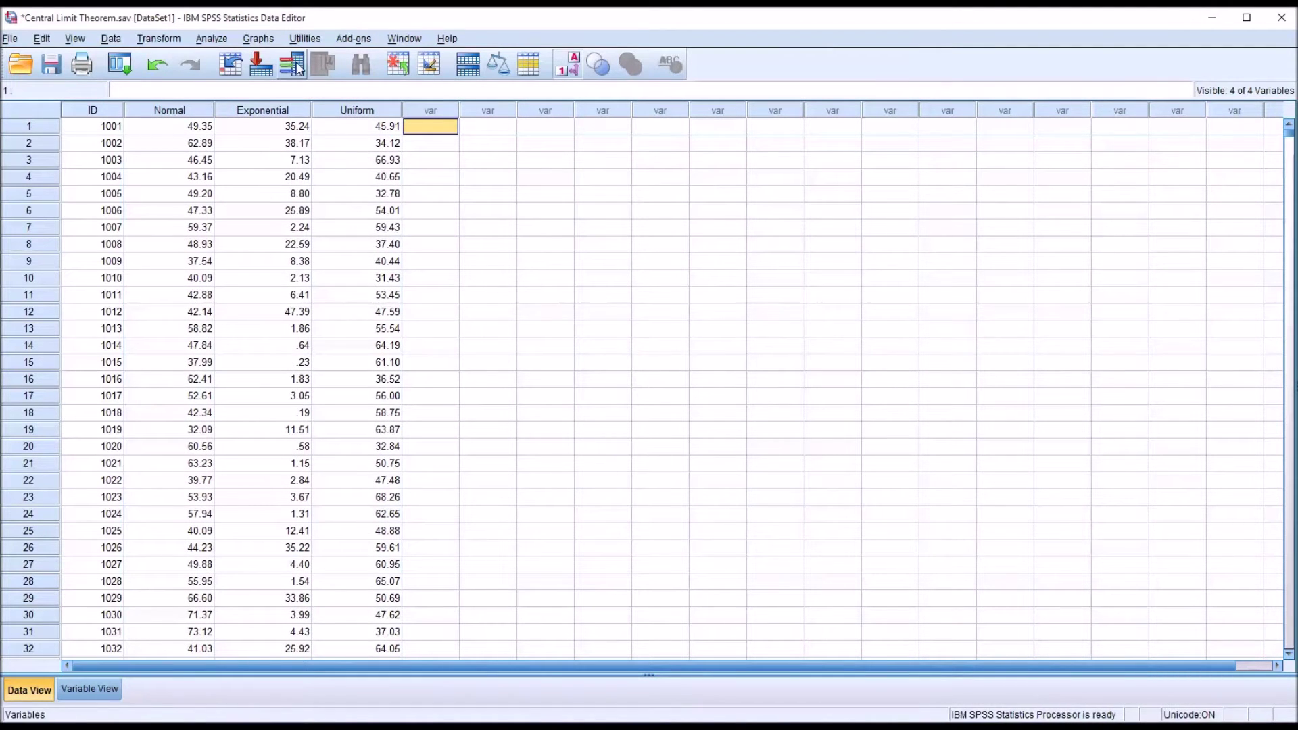
pyautogui.click(258, 39)
pyautogui.moveTo(308, 142)
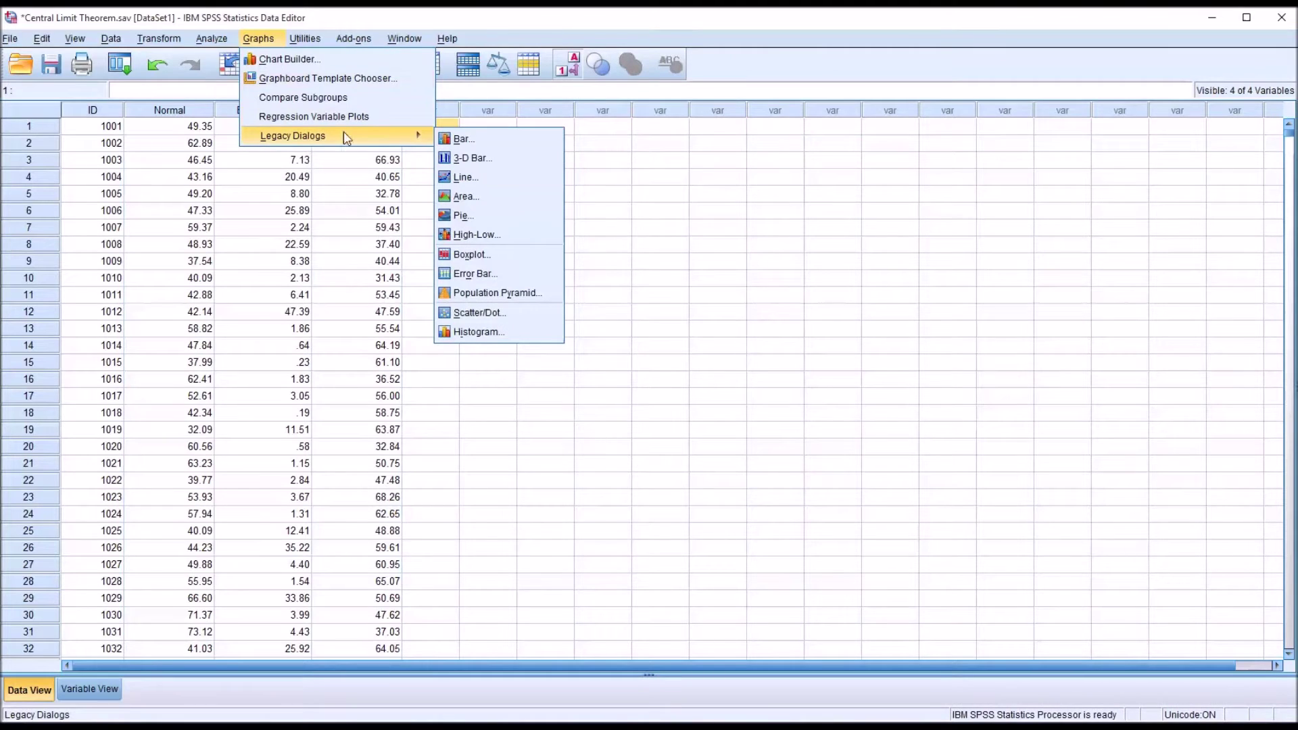
pyautogui.click(477, 332)
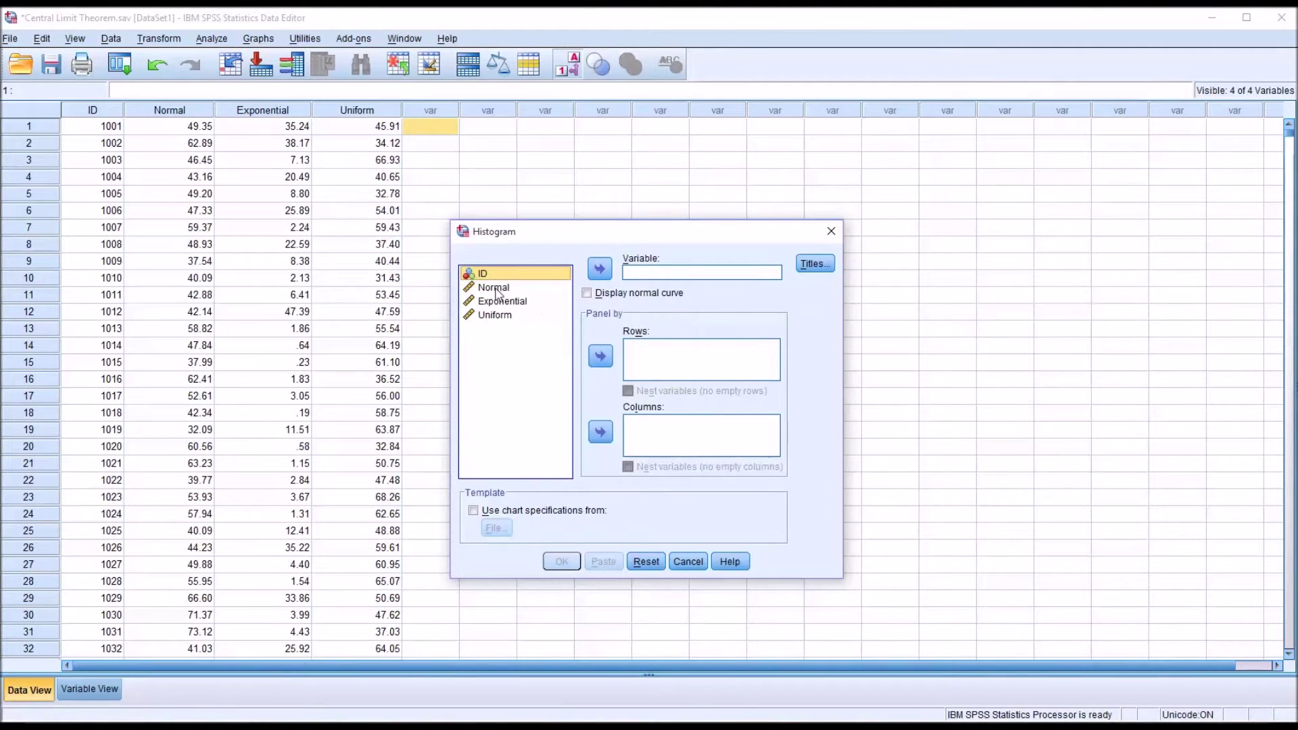
pyautogui.moveTo(495, 287); pyautogui.dragTo(639, 271)
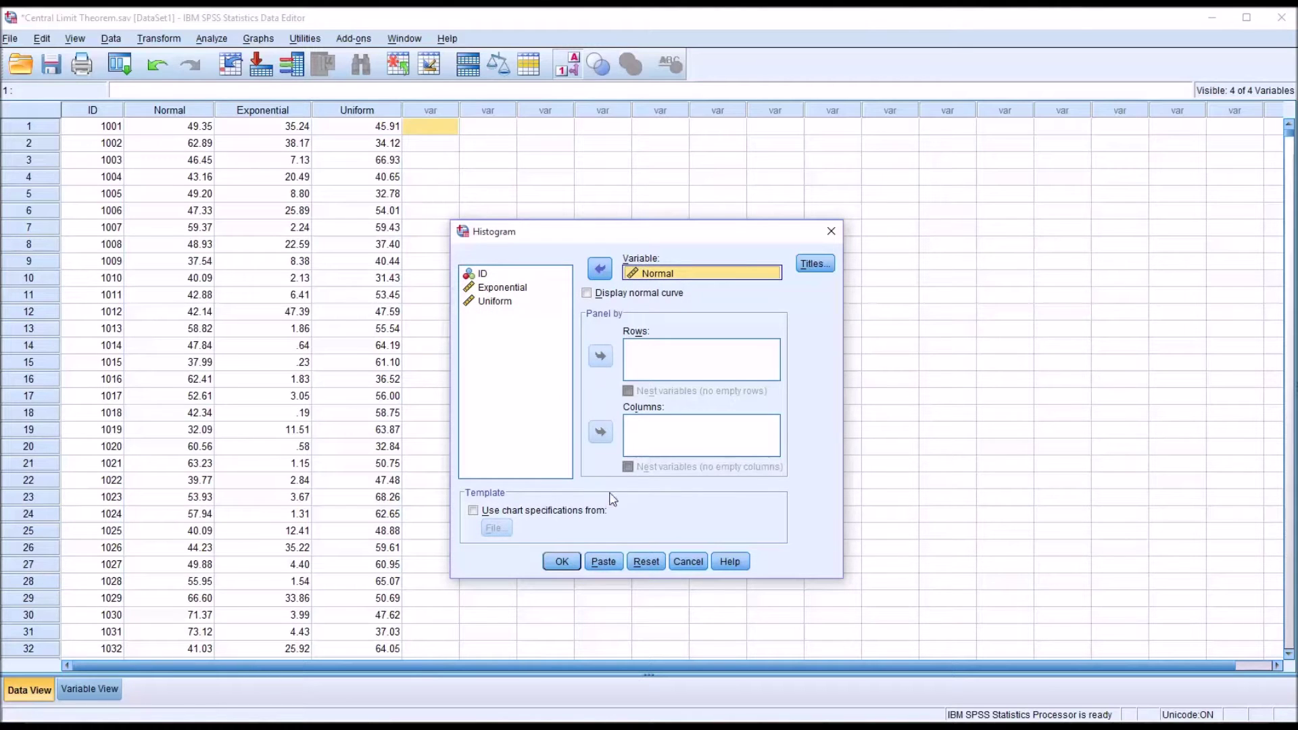
pyautogui.click(566, 560)
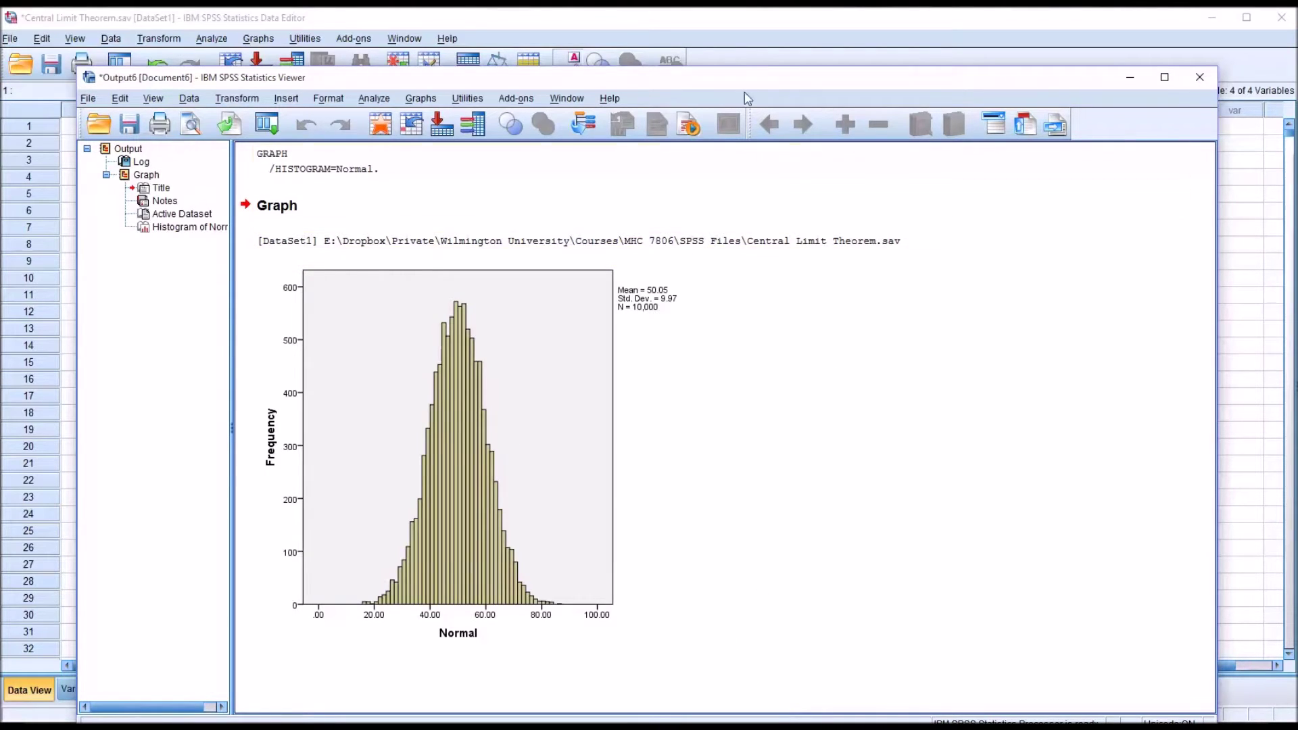
# Nudge the Output Viewer upward, then bring the Central Limit Theorem workbook forward in Excel
pyautogui.moveTo(744, 73); pyautogui.dragTo(746, 38)
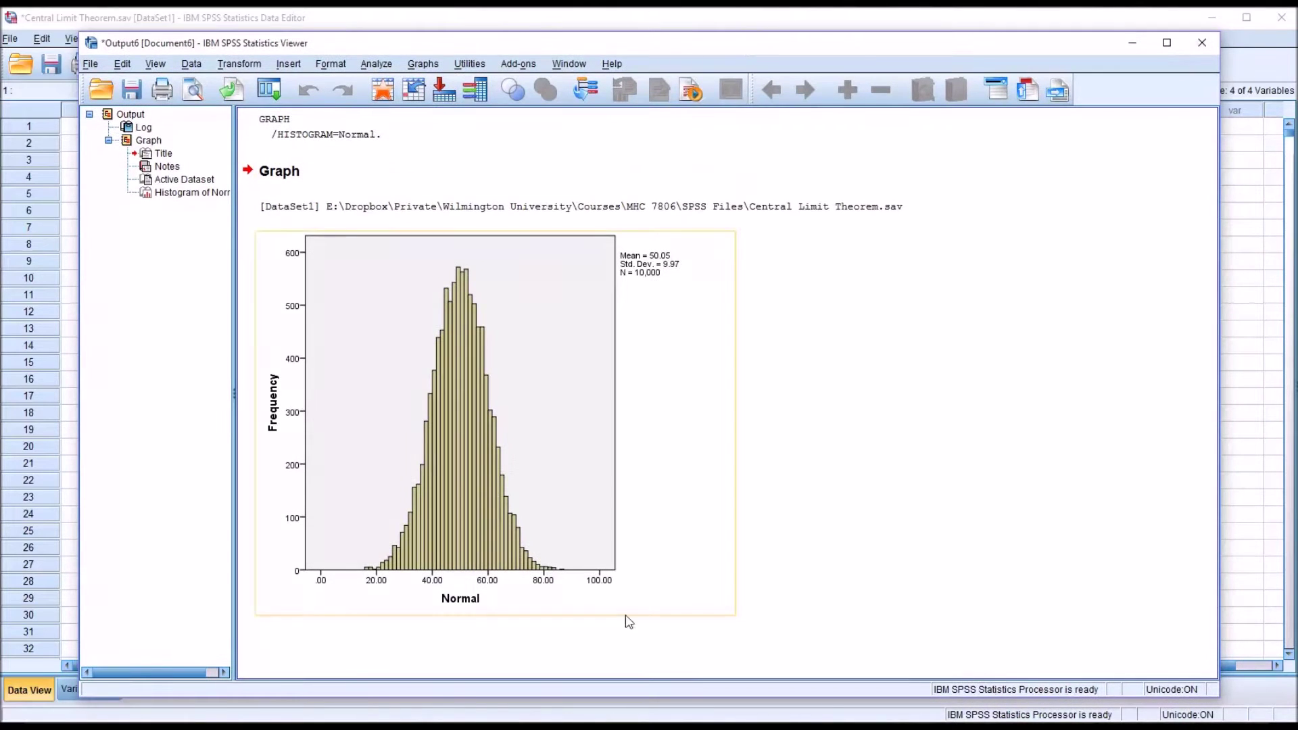
pyautogui.moveTo(456, 725)
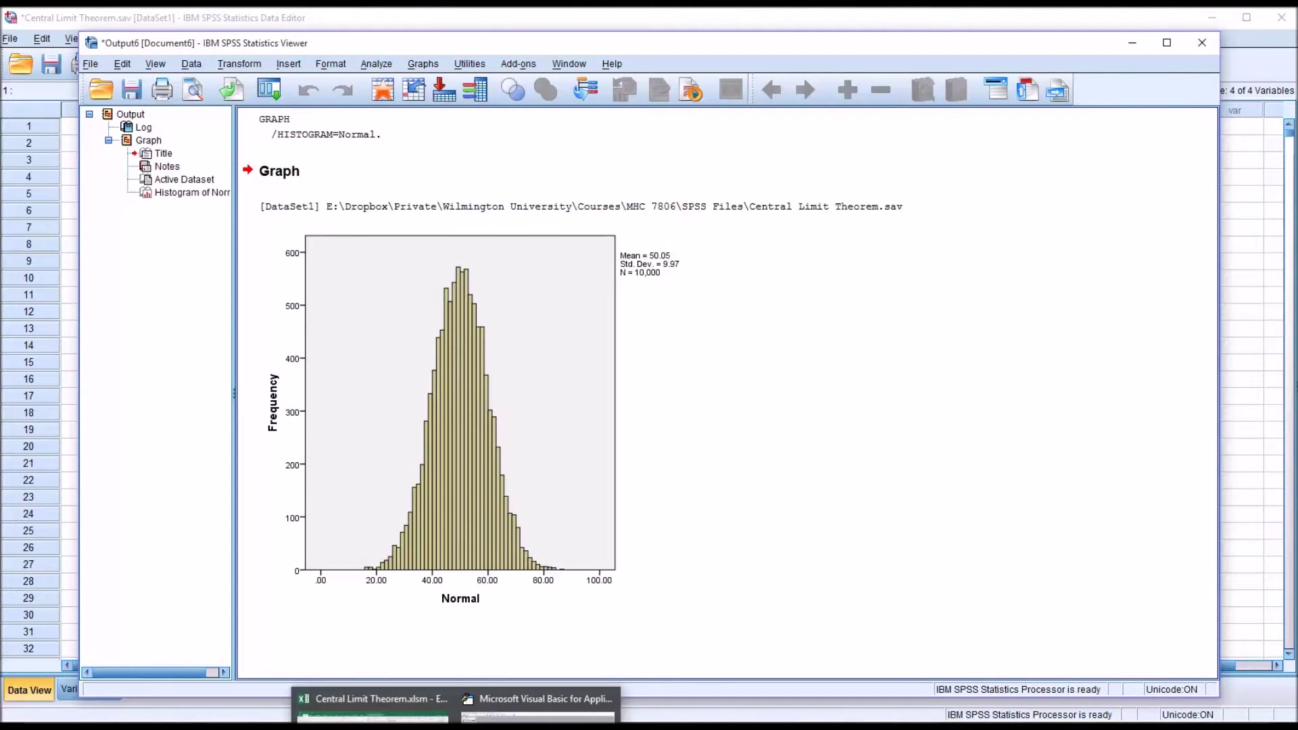
pyautogui.click(368, 702)
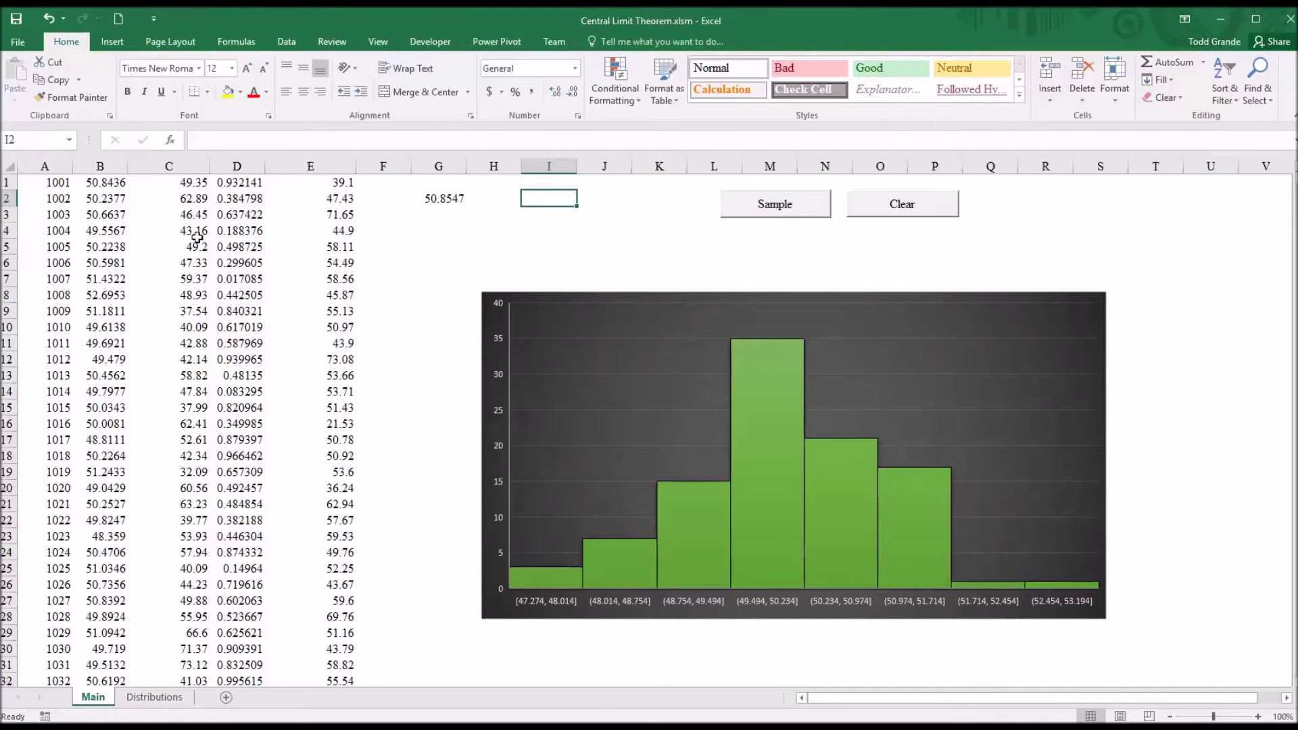
# Inspect cell C1 and the sample means in B1 through B6, starting at 50.8436
pyautogui.click(159, 184)
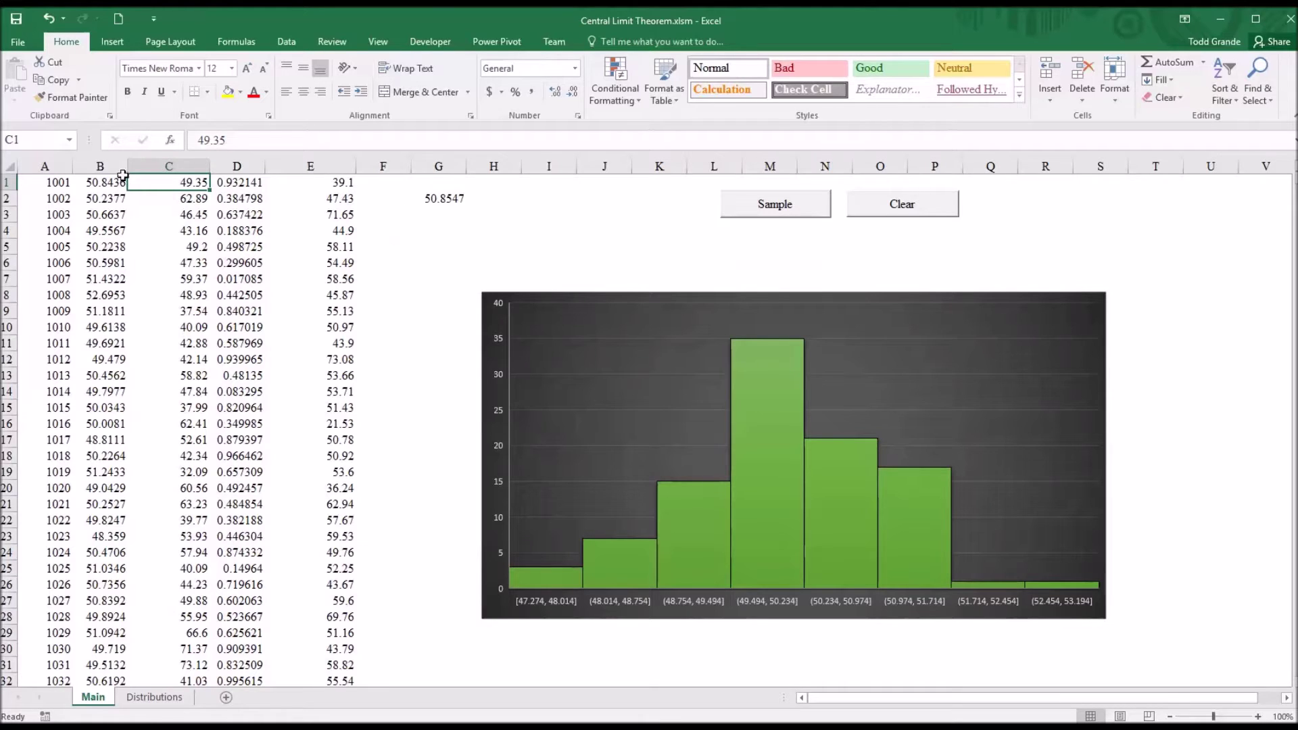
pyautogui.click(95, 183)
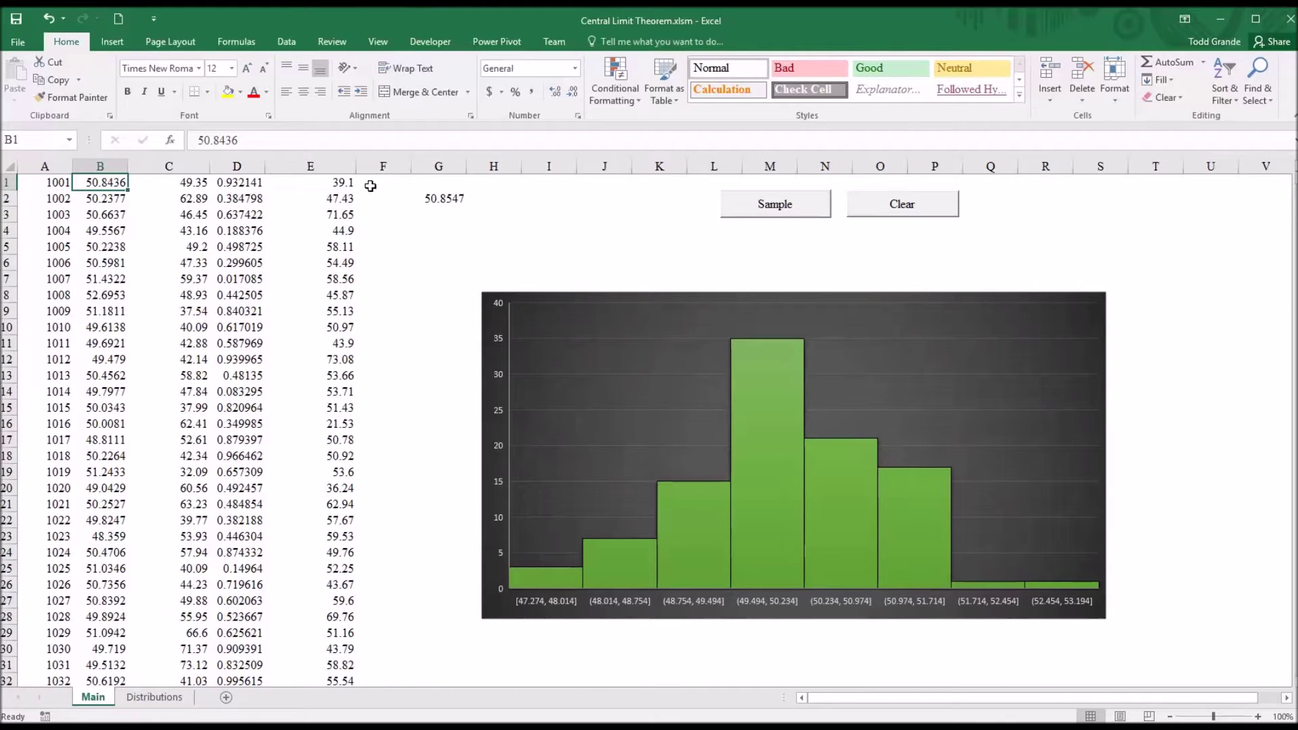
pyautogui.click(99, 199)
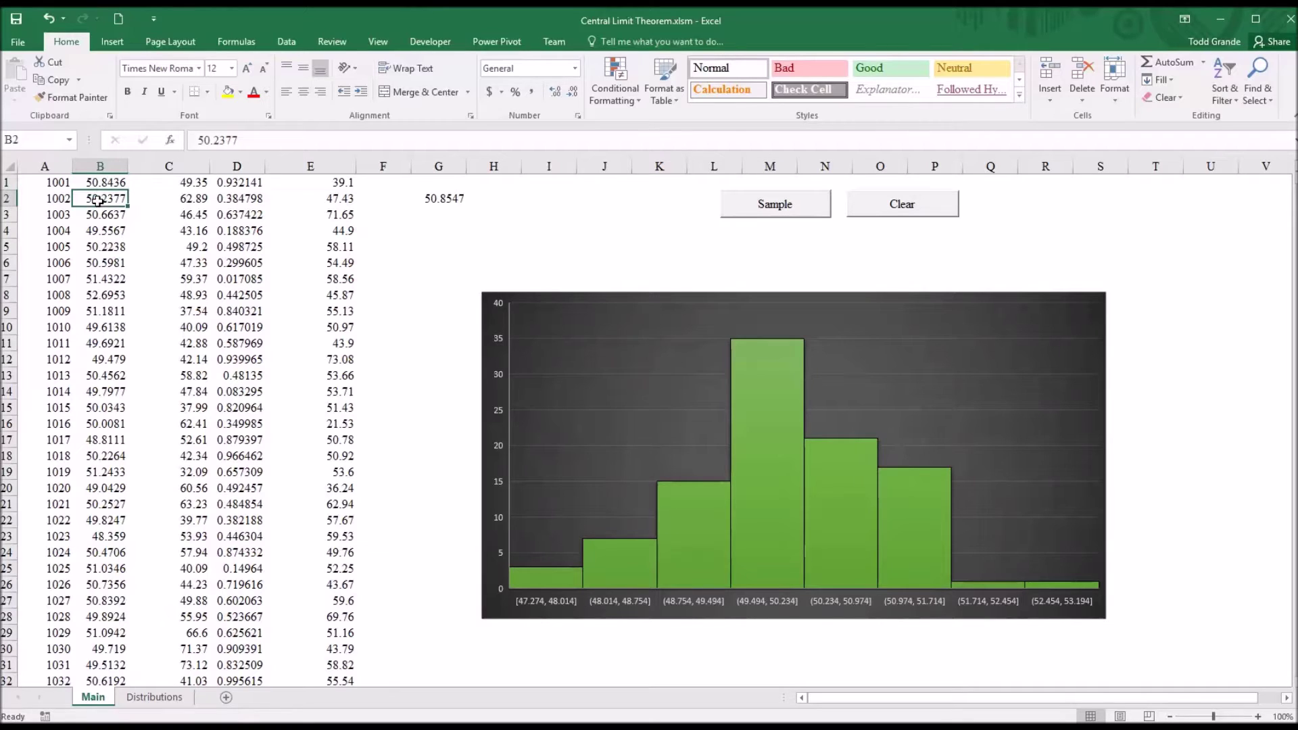
pyautogui.click(98, 215)
pyautogui.click(96, 234)
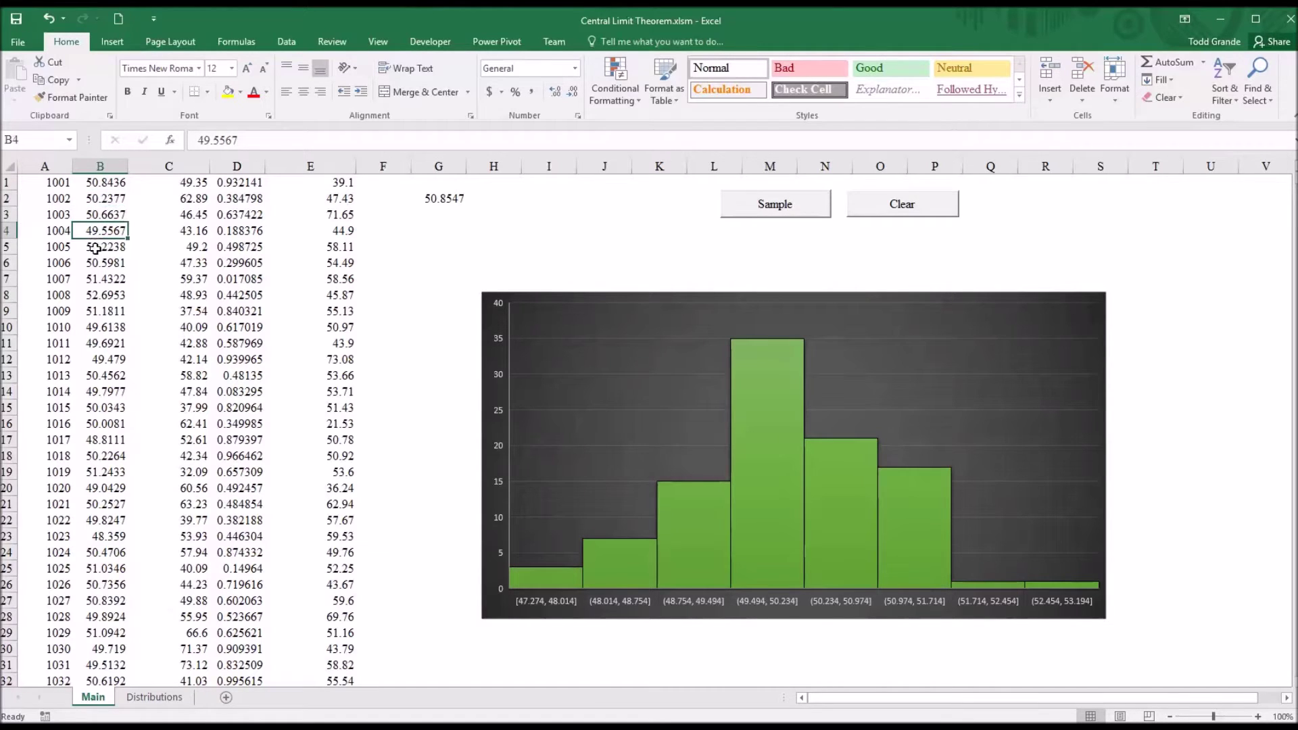
pyautogui.click(95, 247)
pyautogui.click(98, 263)
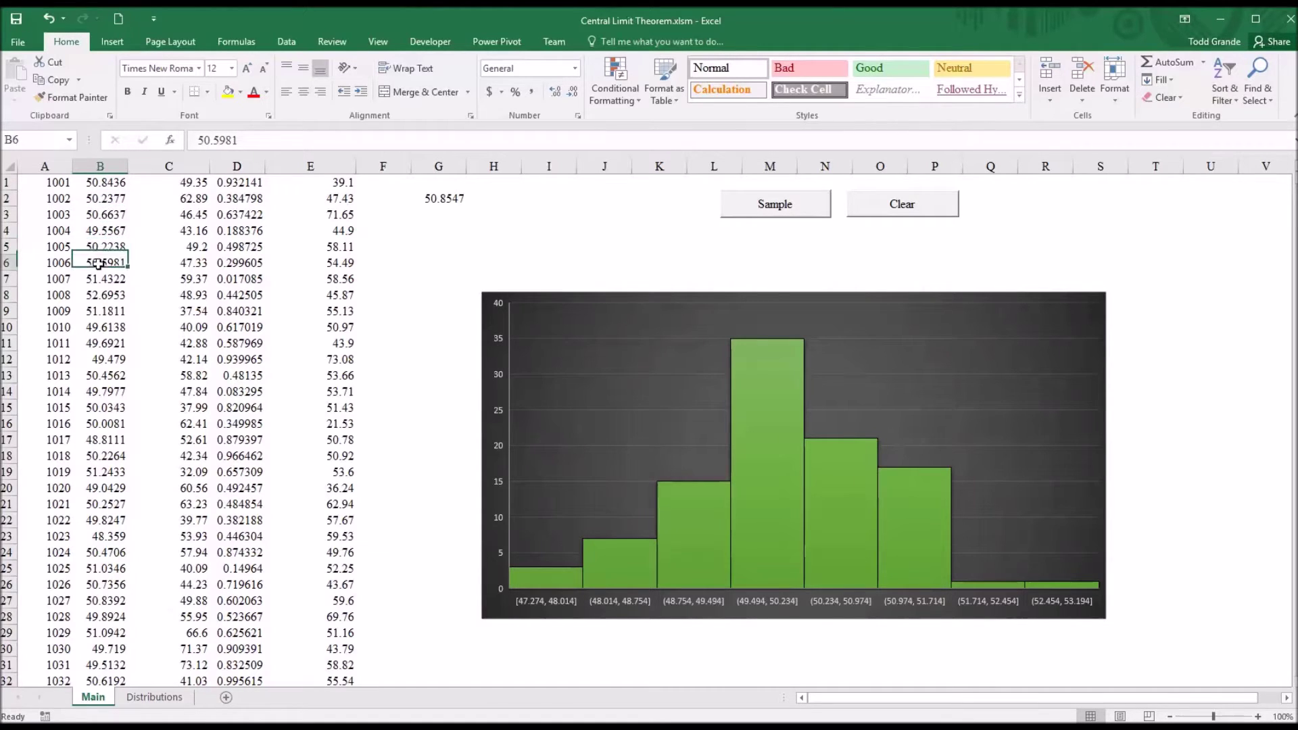
pyautogui.click(102, 182)
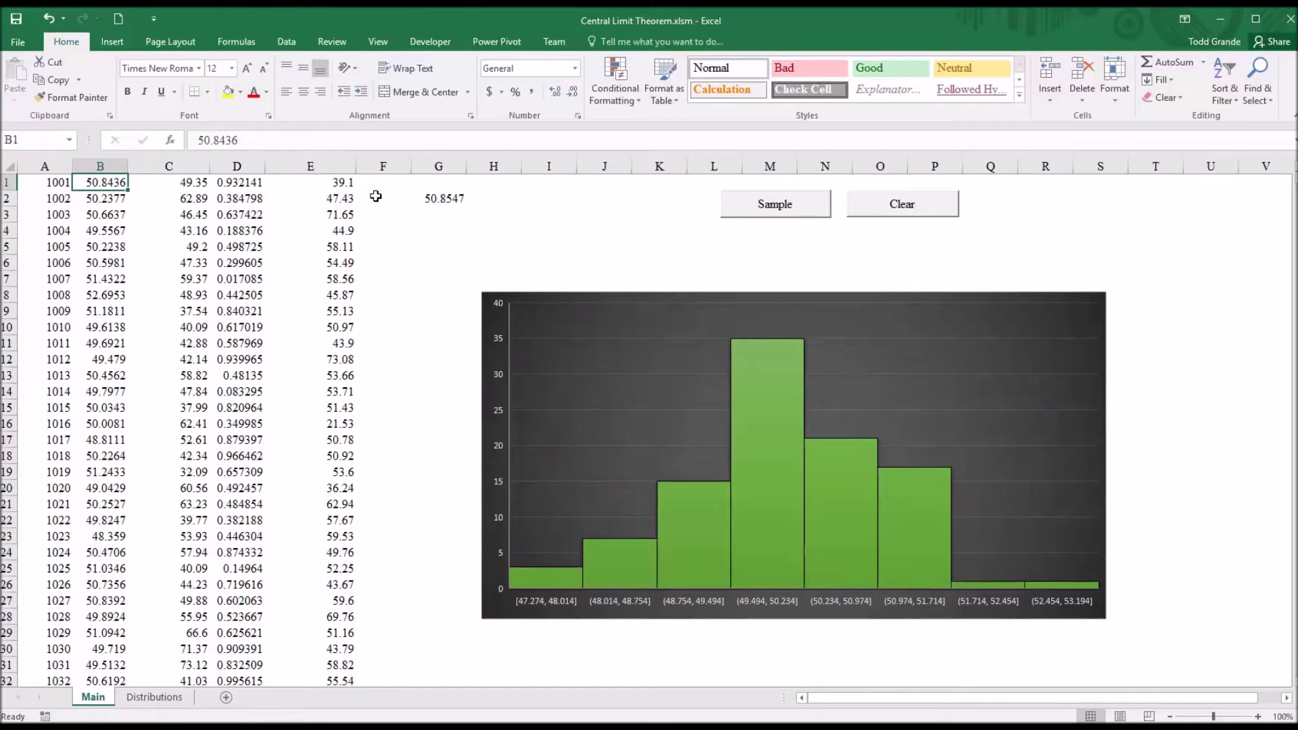
# Check sample means B2–B5, the average of column C, then B1–B2 again
pyautogui.click(96, 199)
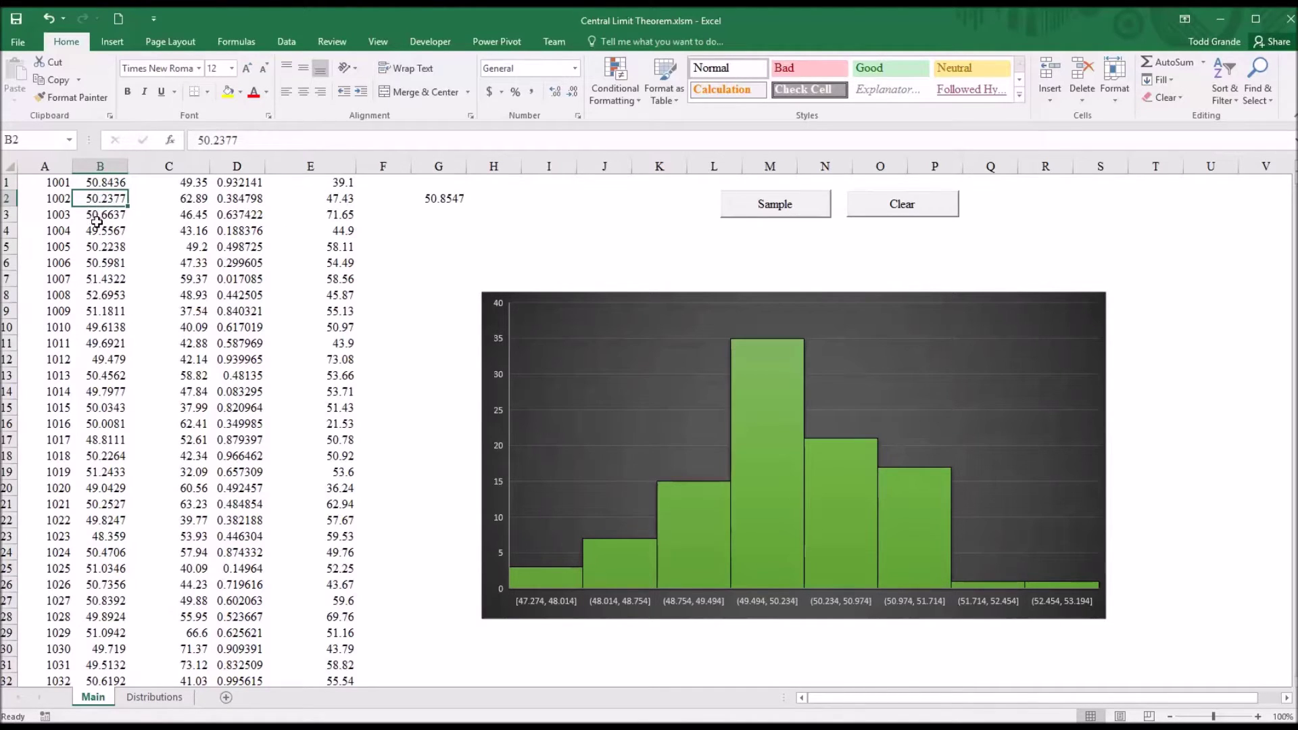
pyautogui.click(97, 219)
pyautogui.click(96, 231)
pyautogui.click(96, 248)
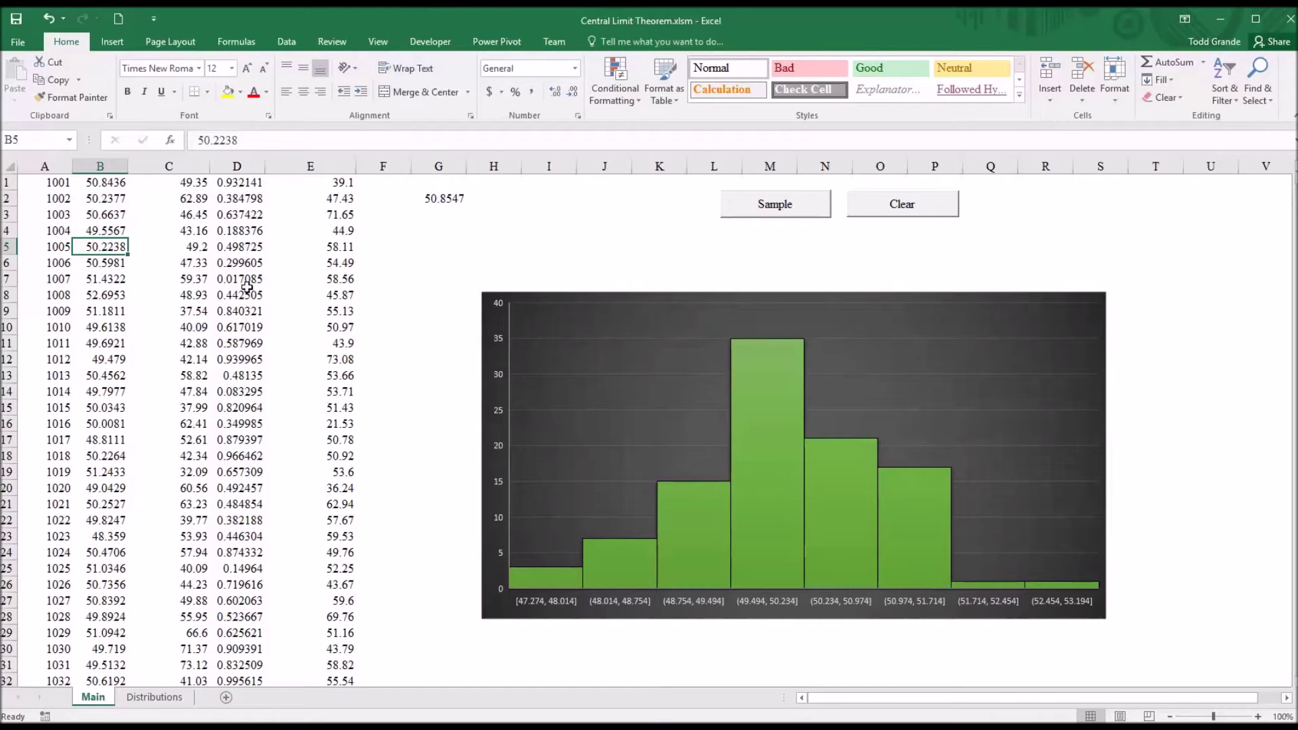
pyautogui.click(162, 167)
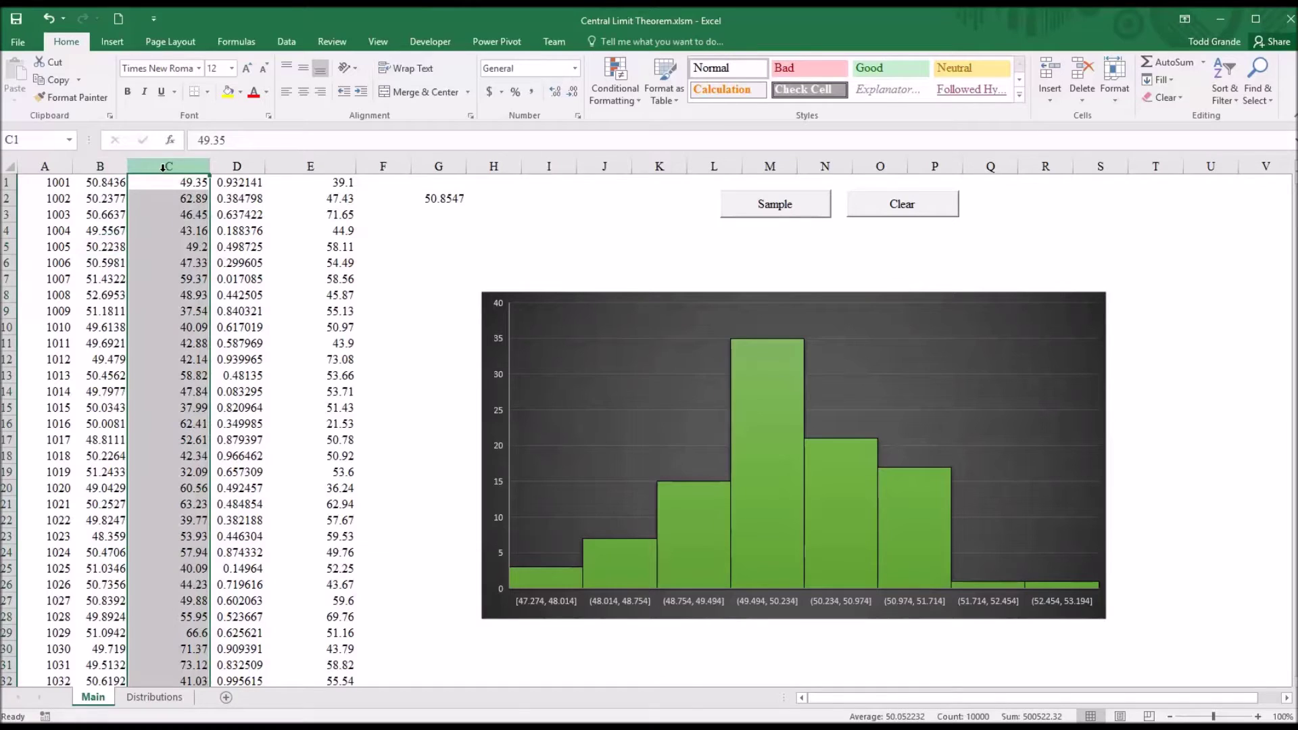
pyautogui.click(381, 183)
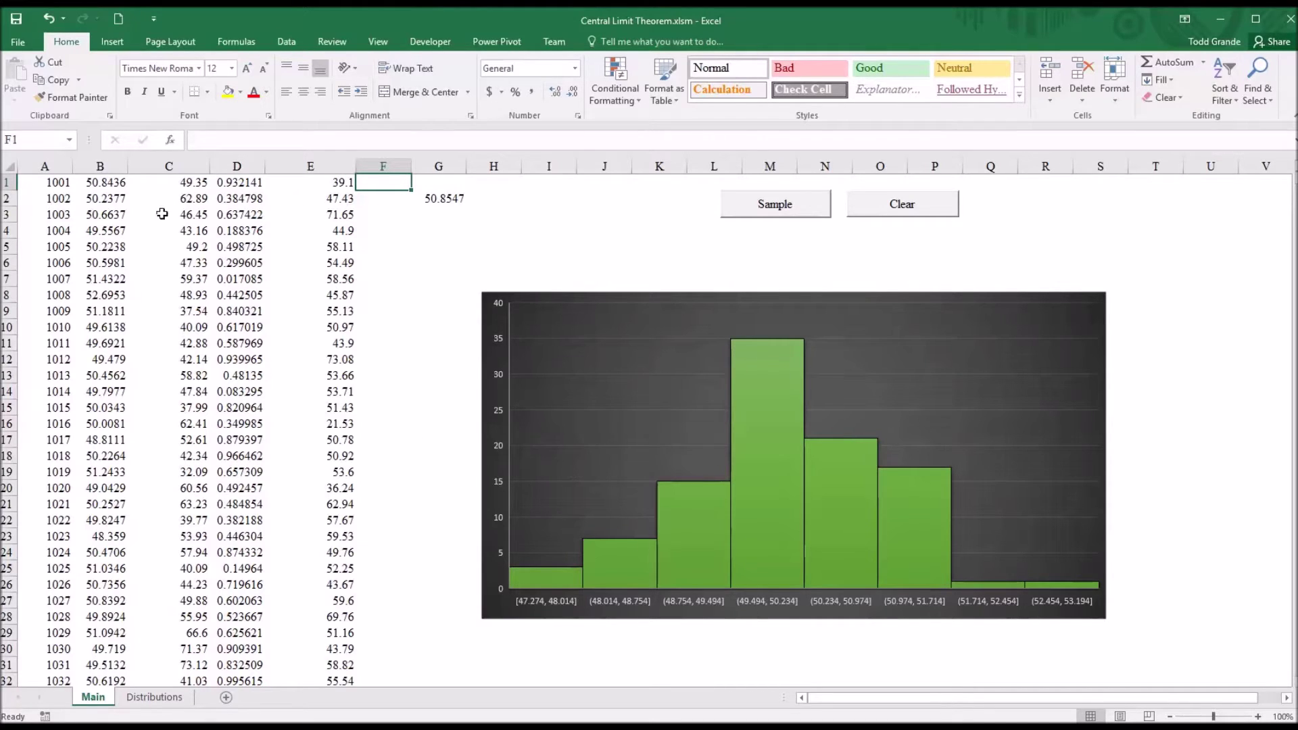
pyautogui.click(107, 184)
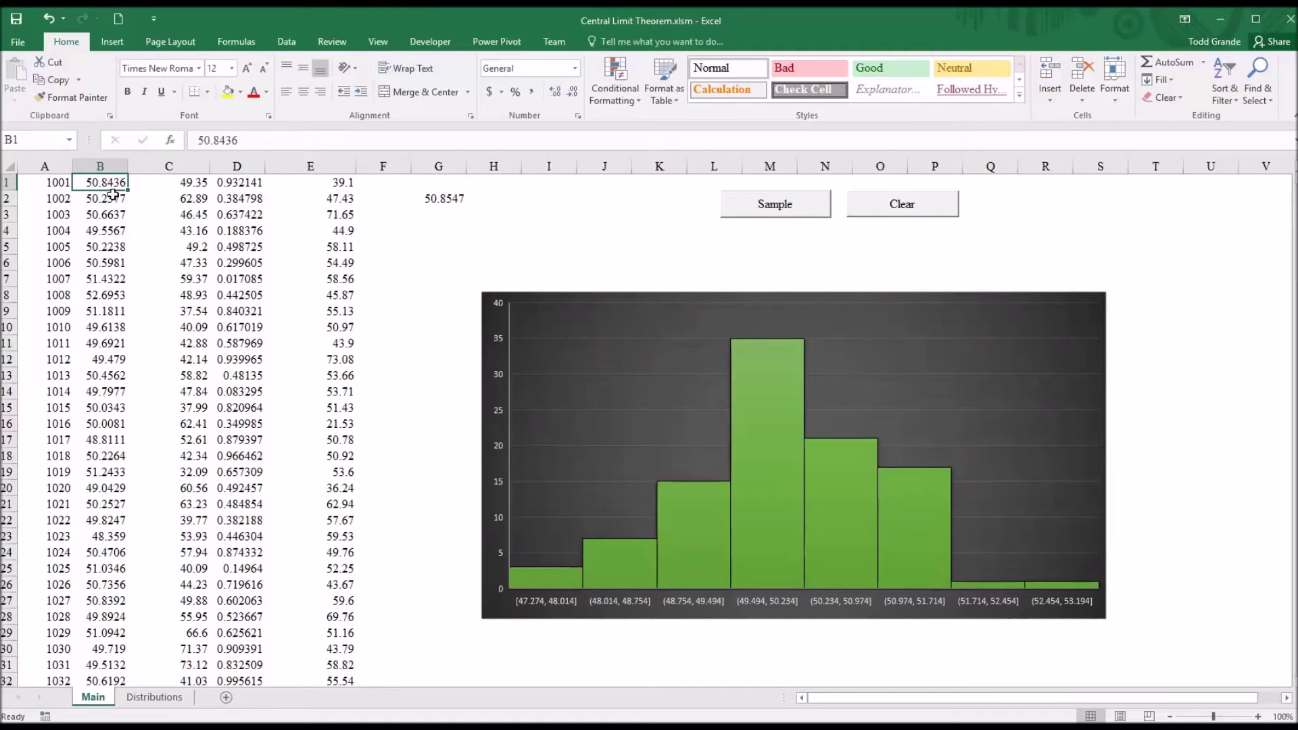
pyautogui.click(99, 200)
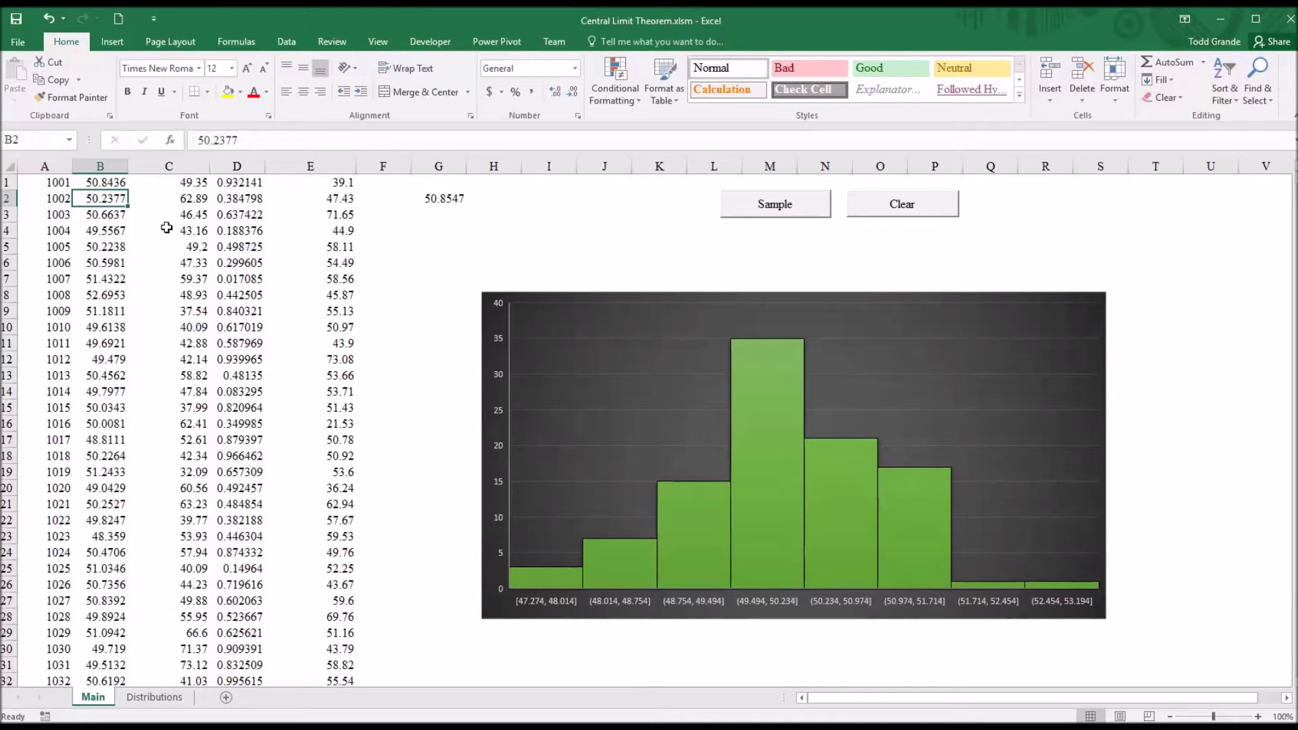
pyautogui.click(92, 184)
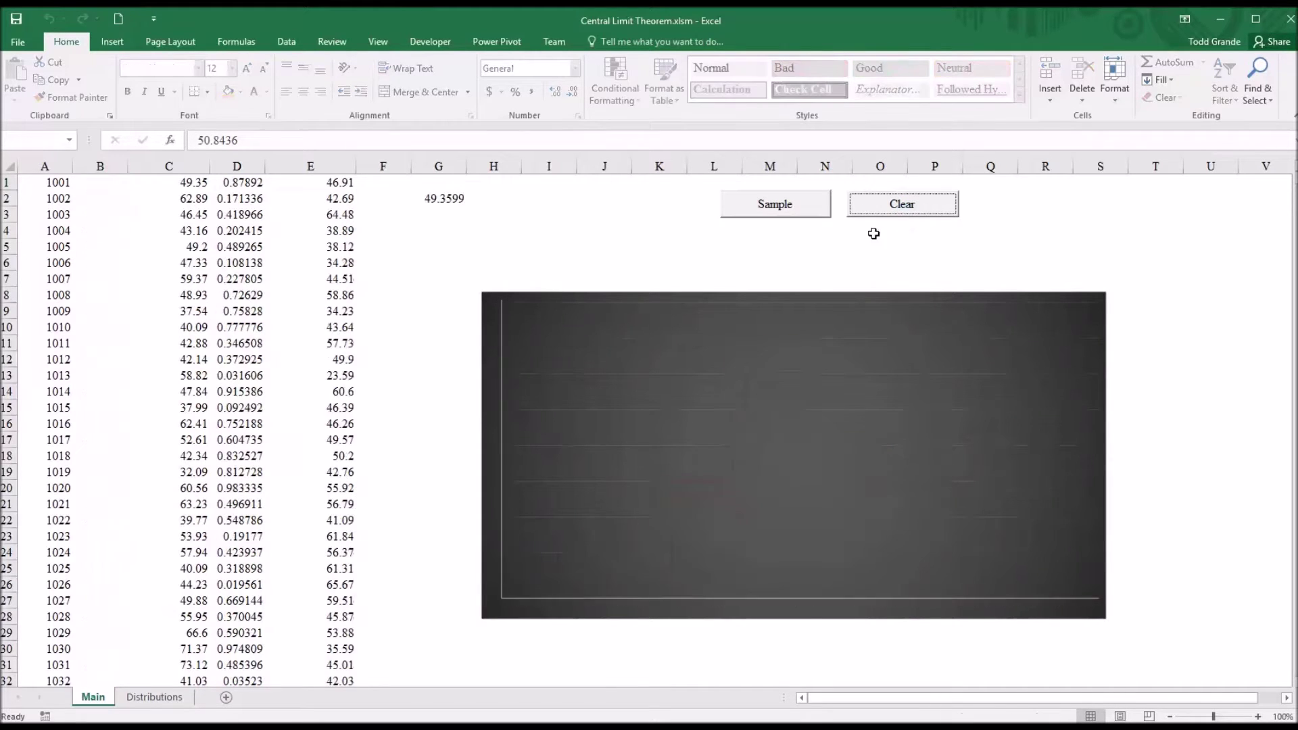
# Draw four fresh sets of sample means, clearing between draws, ending at mean 50.4618
pyautogui.click(727, 214)
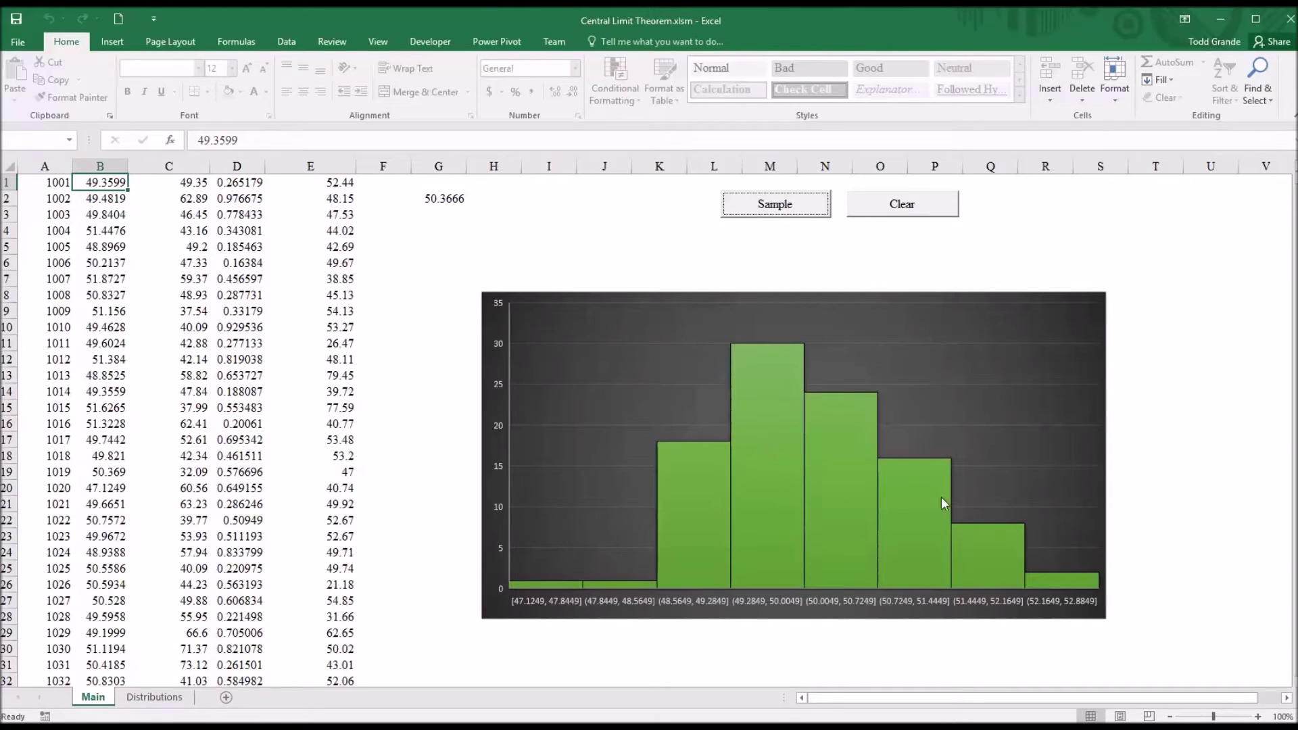
pyautogui.click(890, 204)
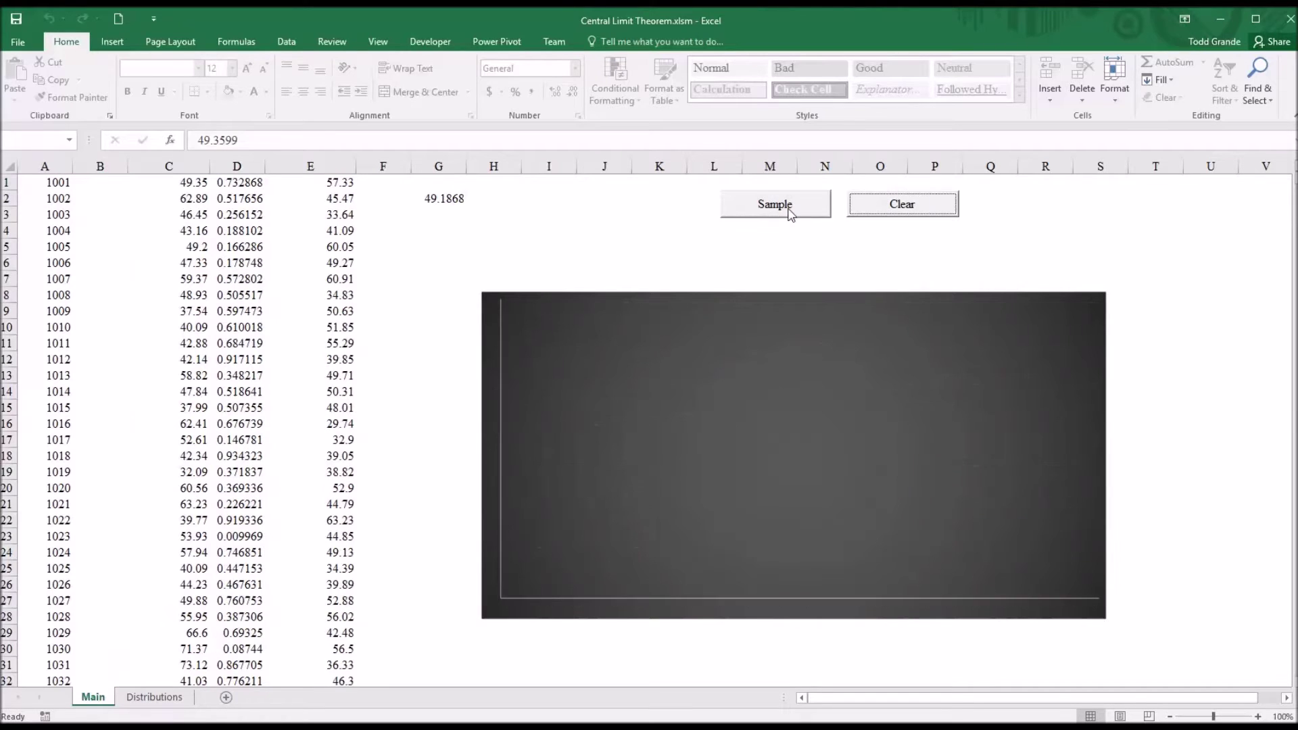
pyautogui.click(778, 205)
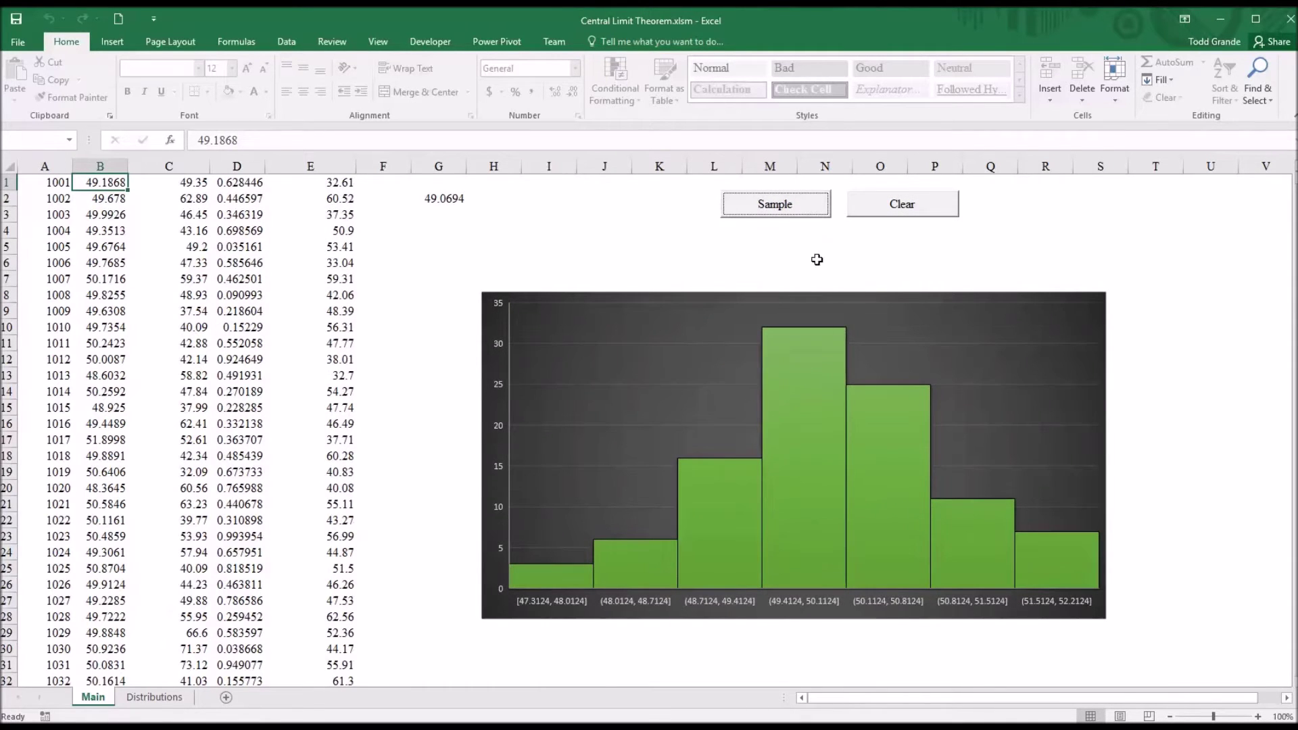
pyautogui.click(878, 213)
pyautogui.click(789, 207)
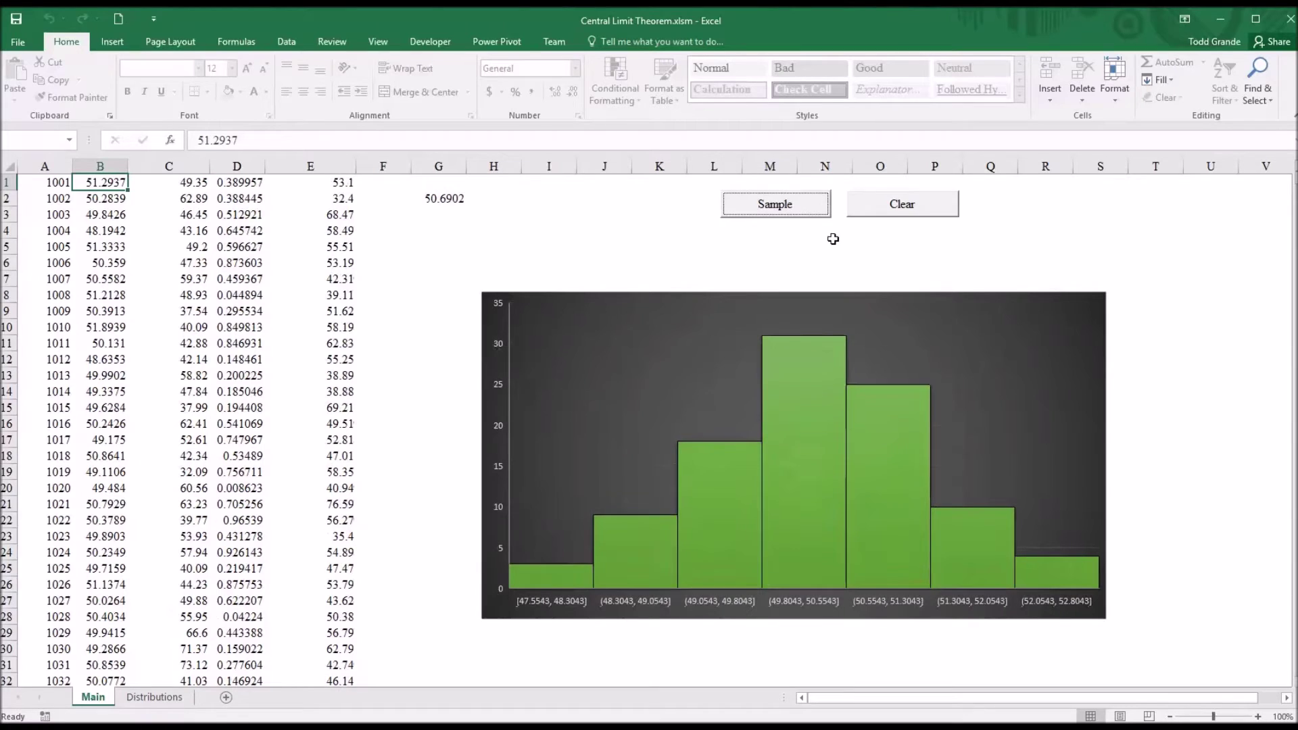
pyautogui.click(880, 215)
pyautogui.click(792, 209)
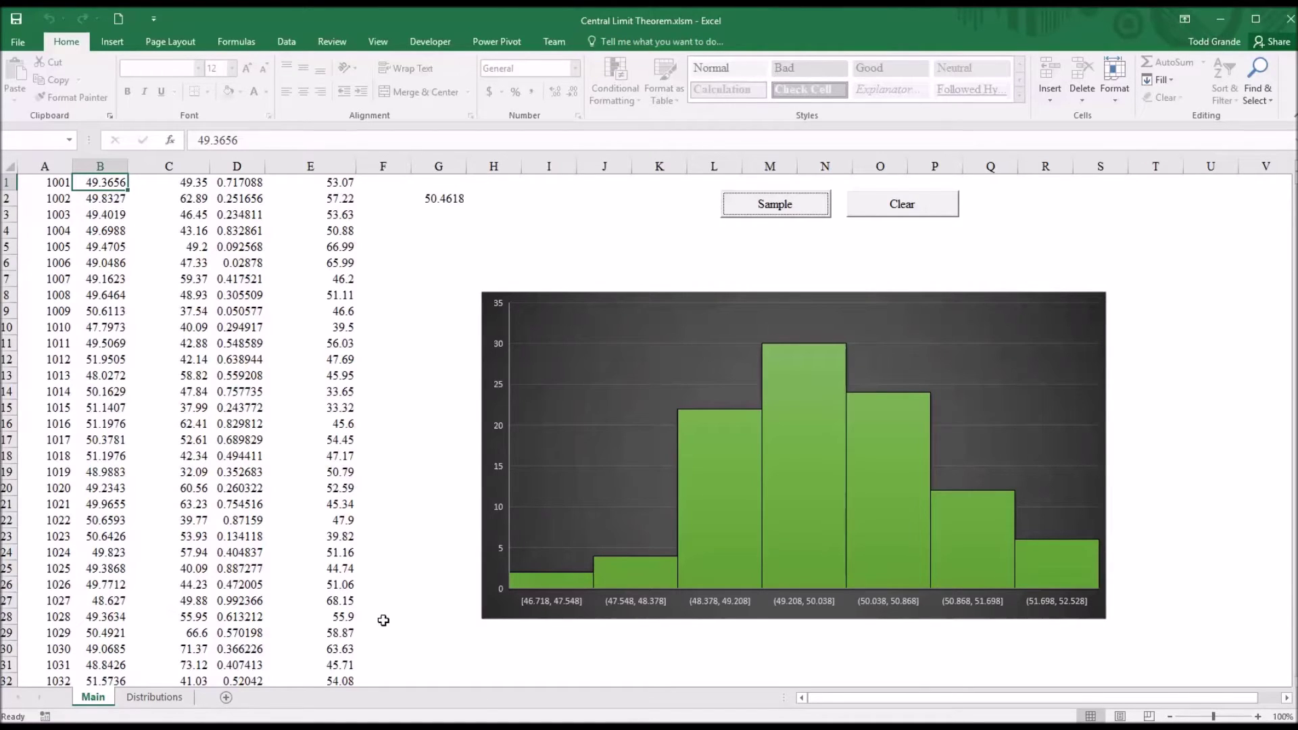
# Check C1 and the first column B means, clear and resample, then open the Distributions sheet
pyautogui.click(170, 186)
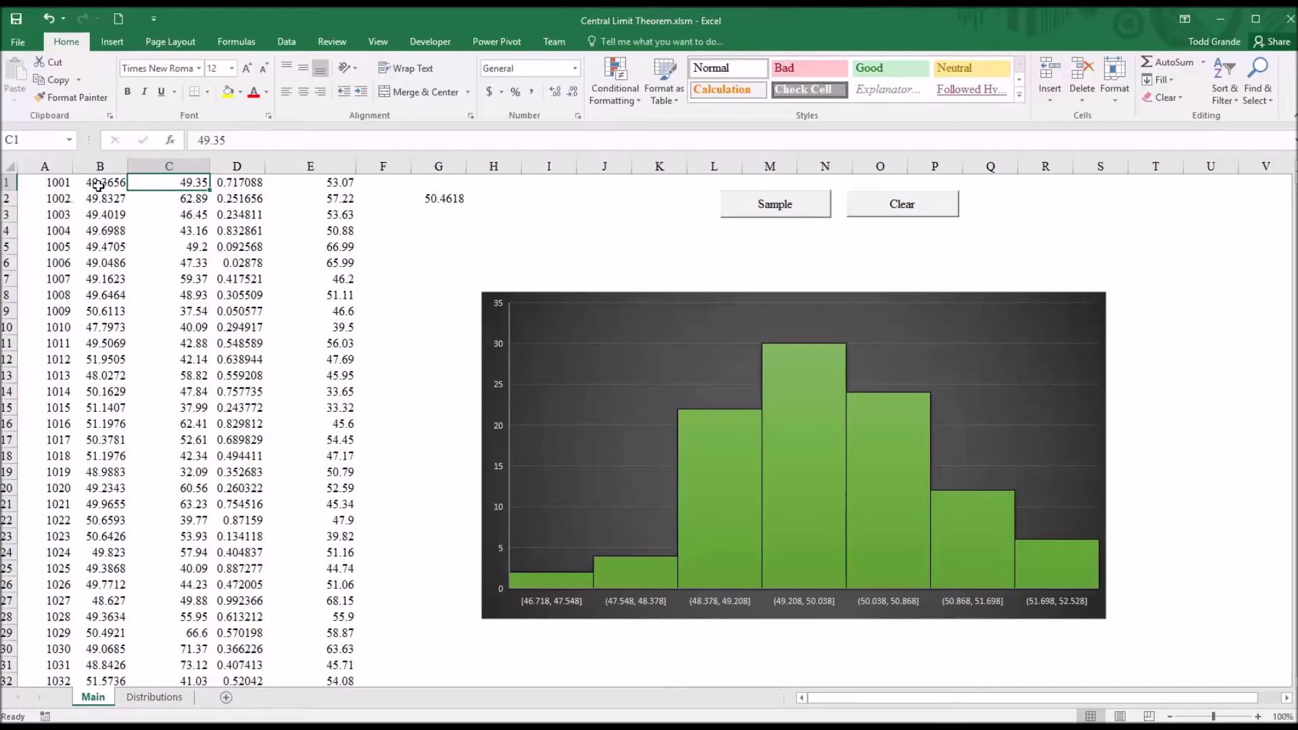
pyautogui.moveTo(98, 185)
pyautogui.mouseDown()
pyautogui.moveTo(95, 223)
pyautogui.moveTo(99, 184)
pyautogui.mouseUp()
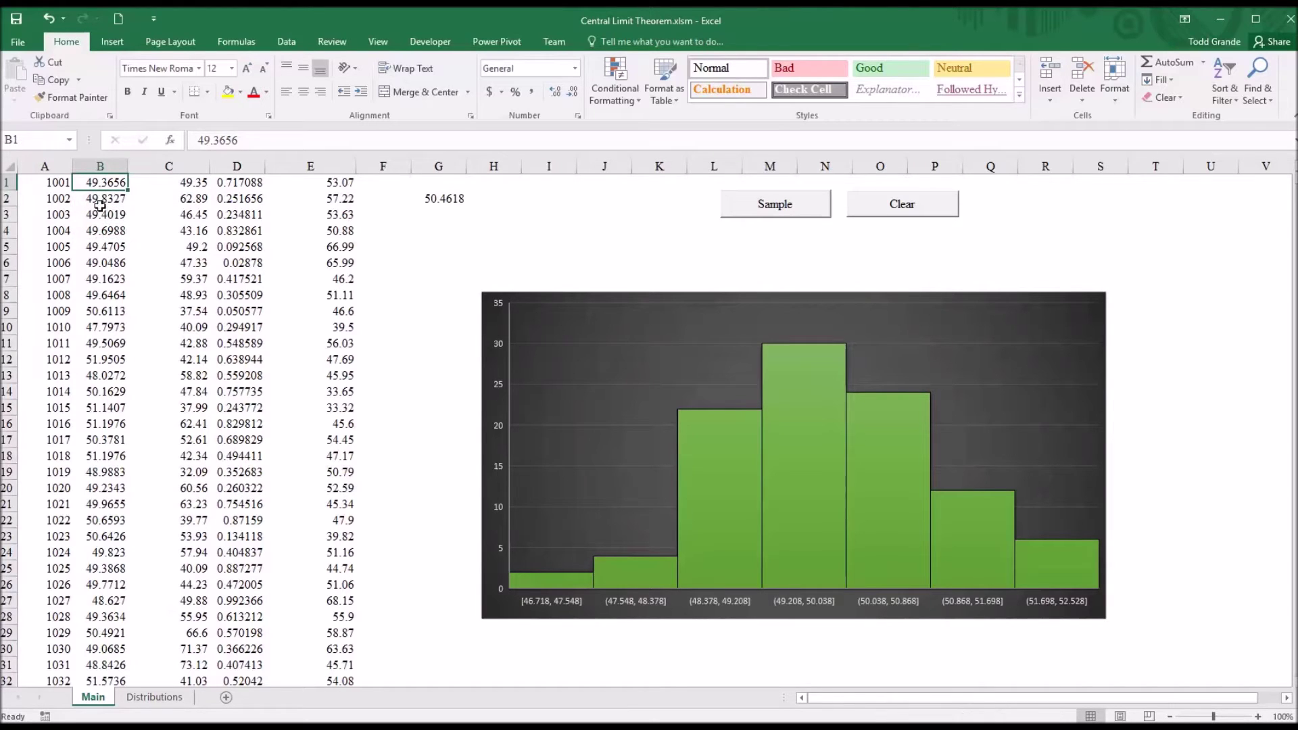
pyautogui.click(882, 206)
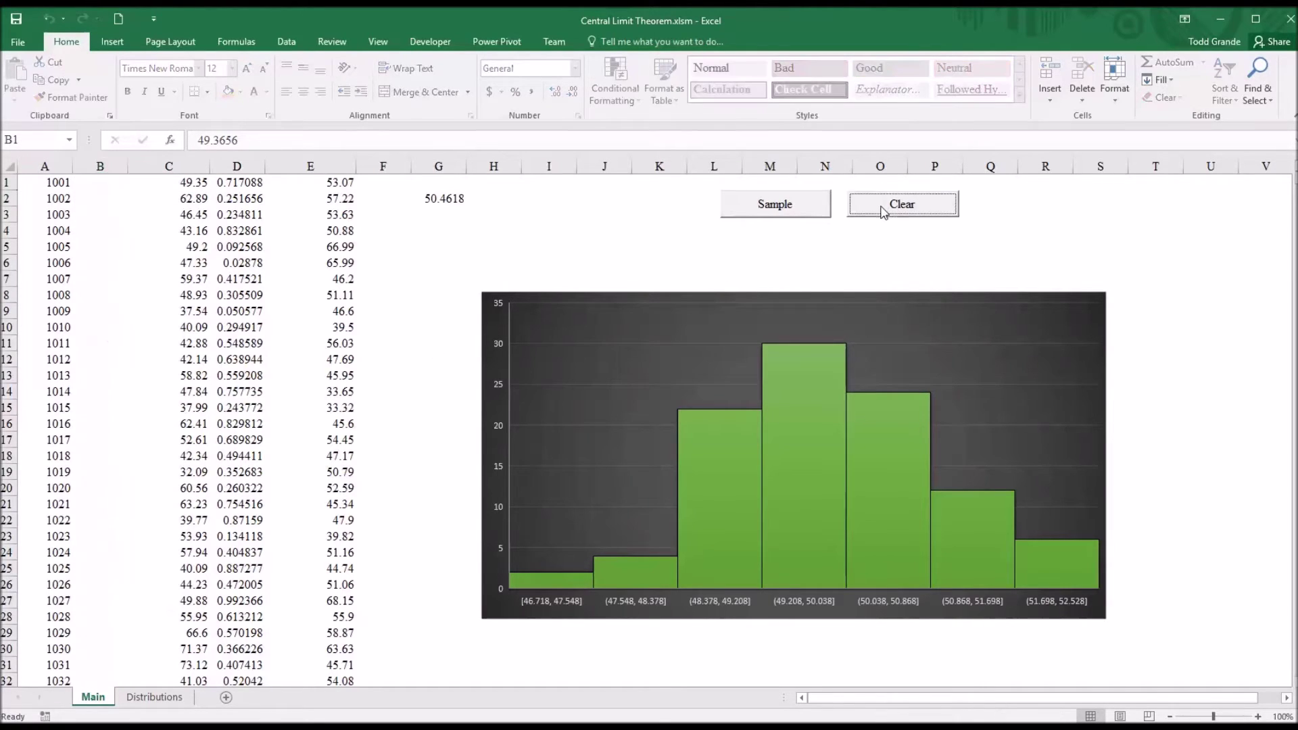
pyautogui.click(788, 206)
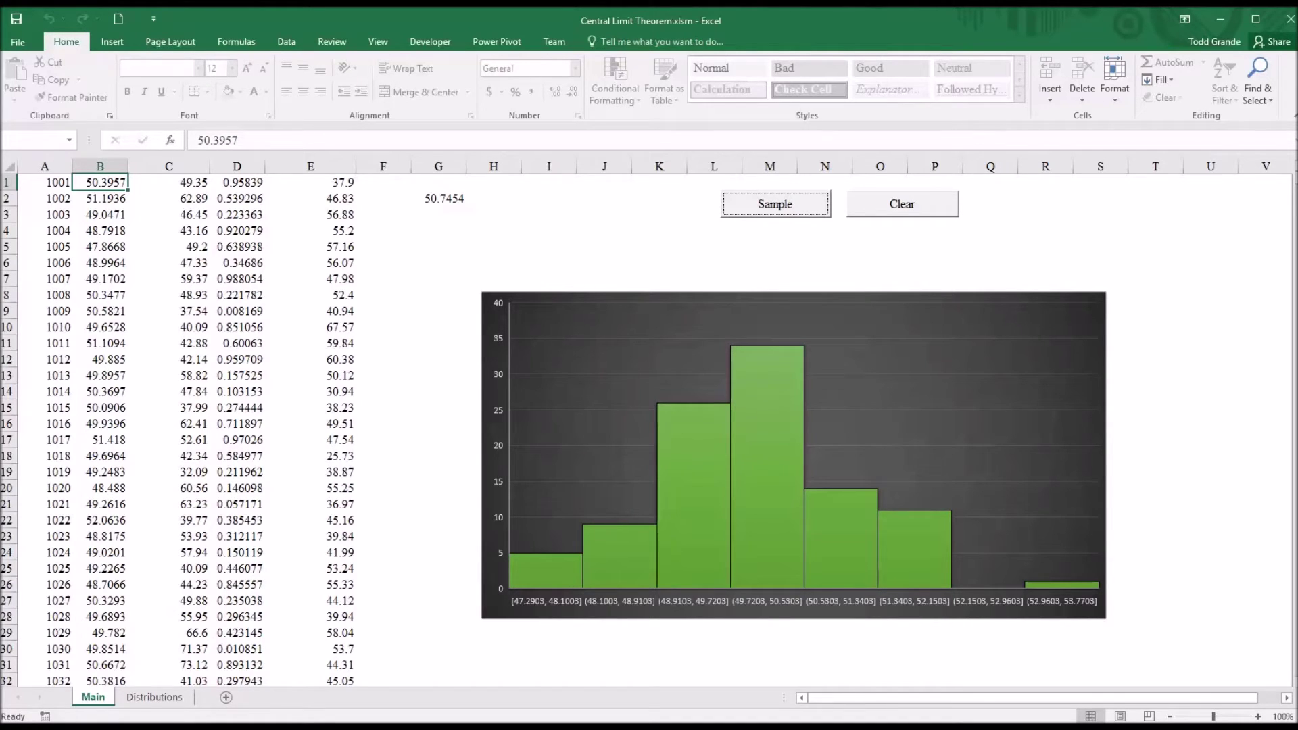
pyautogui.click(150, 699)
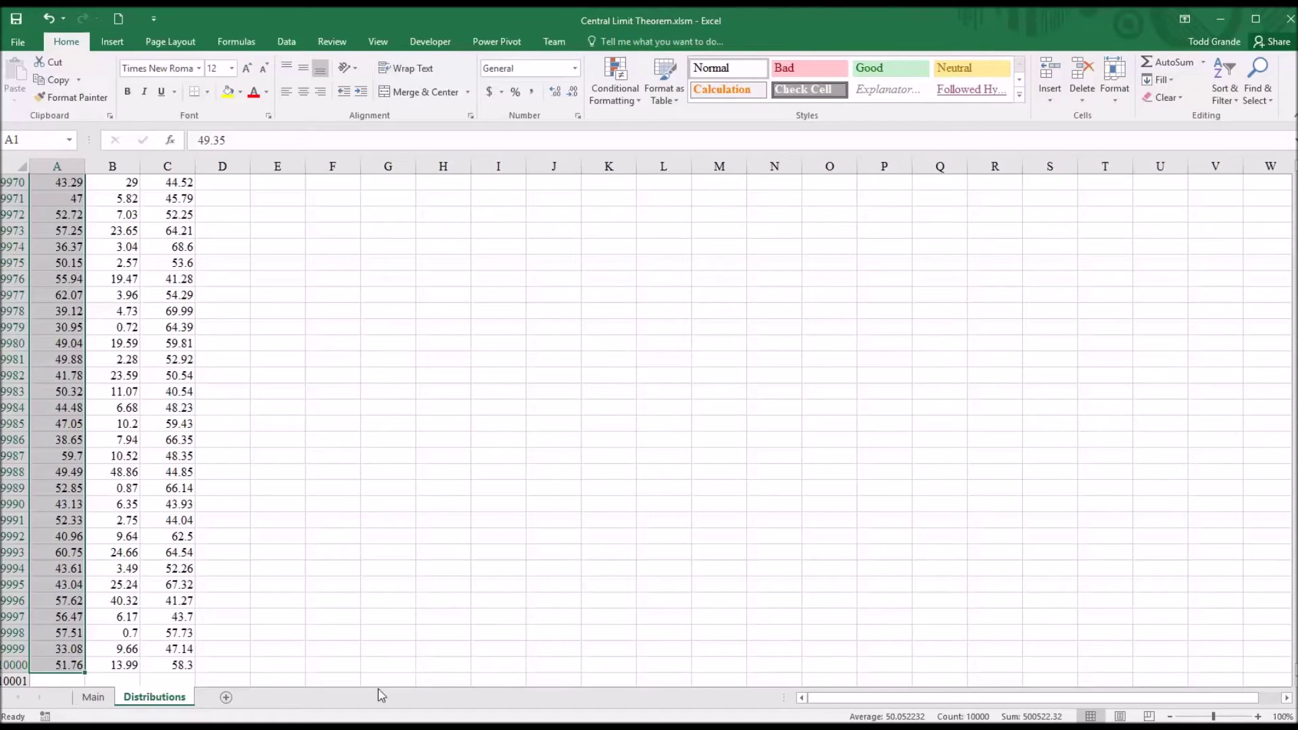
# Check the summary statistics of columns B and C, then return to the SPSS Data Editor
pyautogui.click(121, 166)
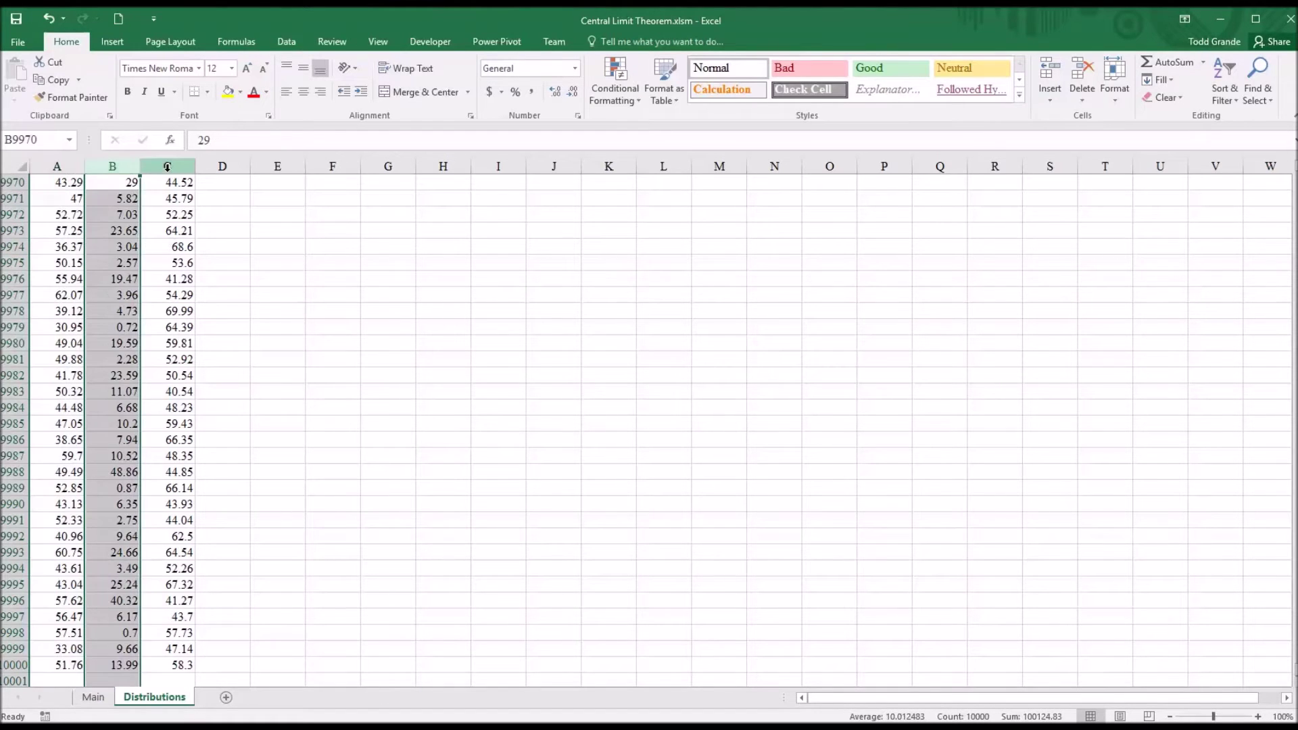
pyautogui.click(167, 167)
pyautogui.click(206, 185)
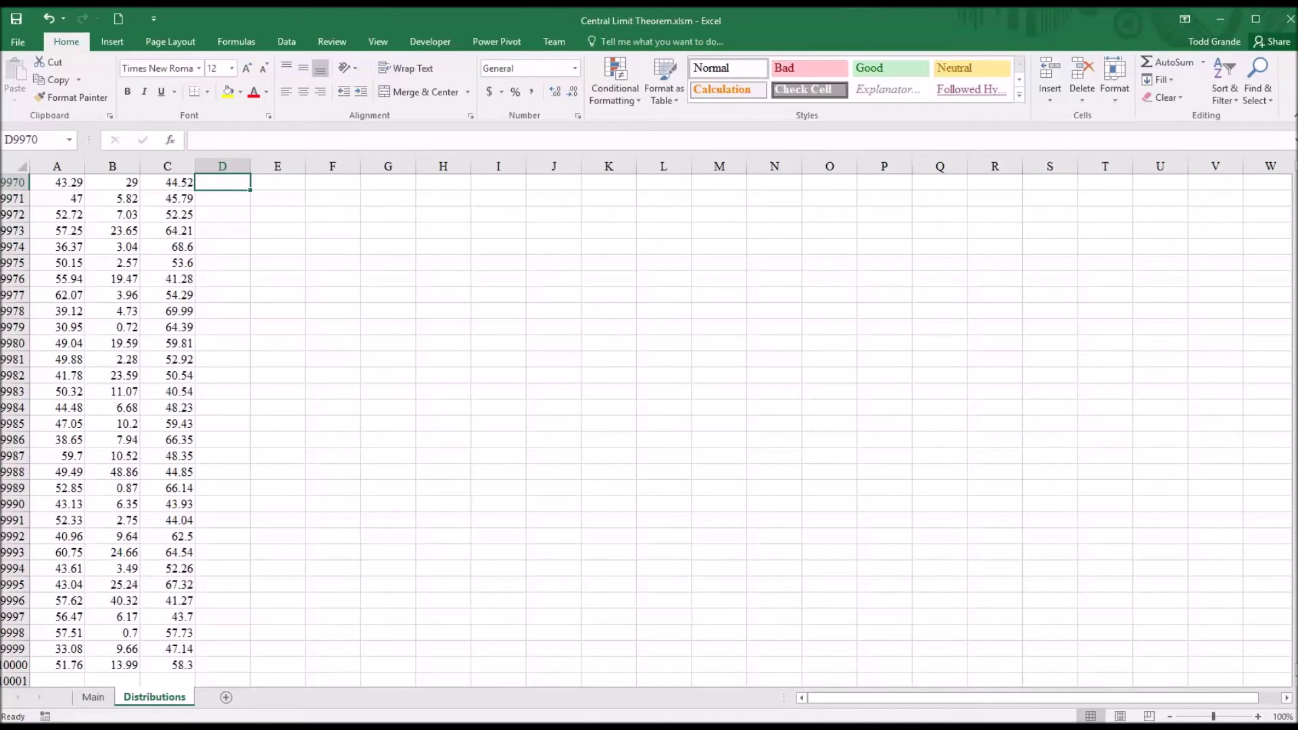
pyautogui.moveTo(428, 727)
pyautogui.click(345, 703)
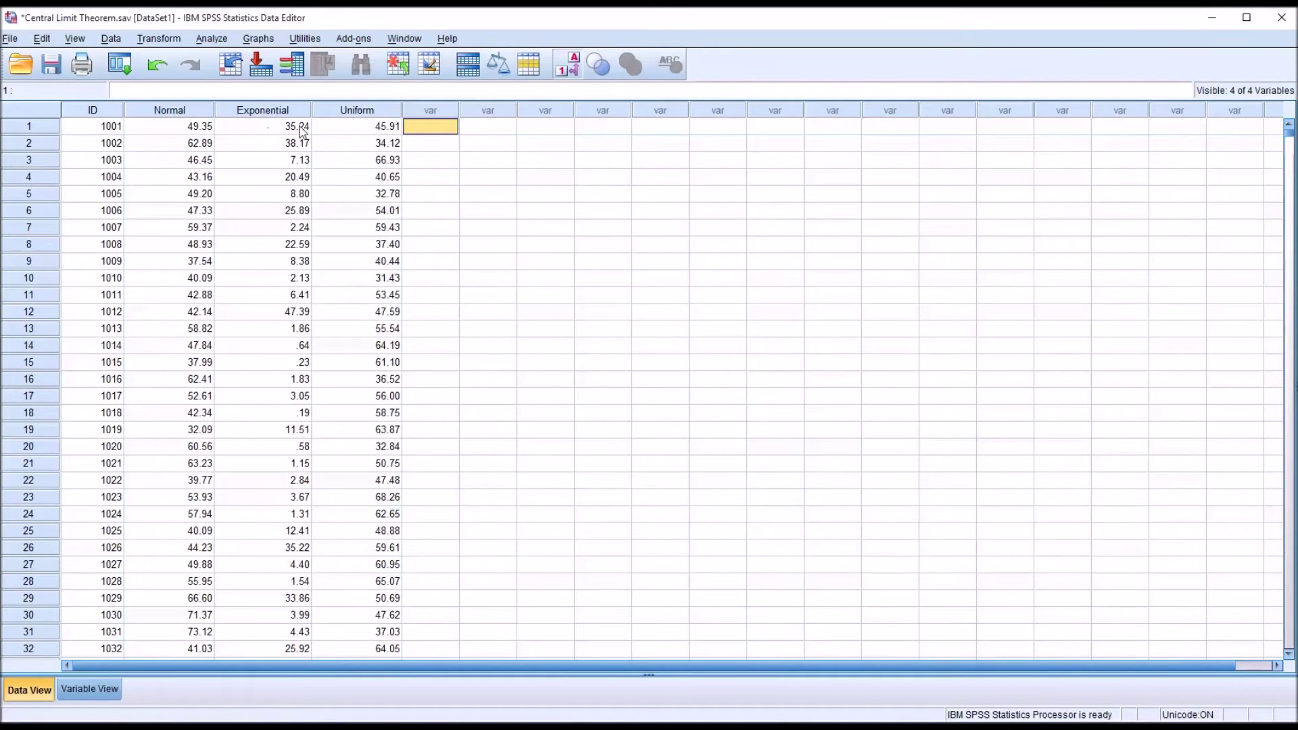
# Replace Normal with Exponential in the Histogram dialog and chart it (mean 10.01, SD 9.884)
pyautogui.click(264, 111)
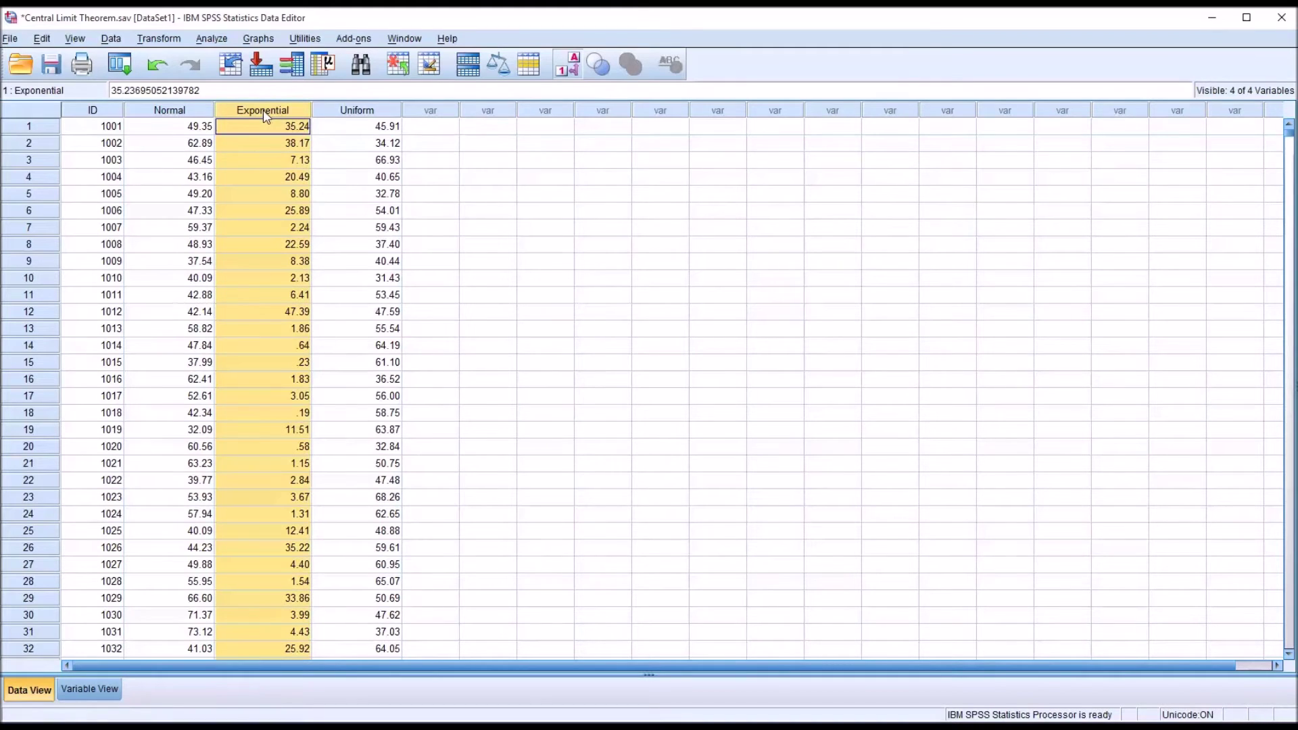
pyautogui.click(258, 39)
pyautogui.moveTo(371, 138)
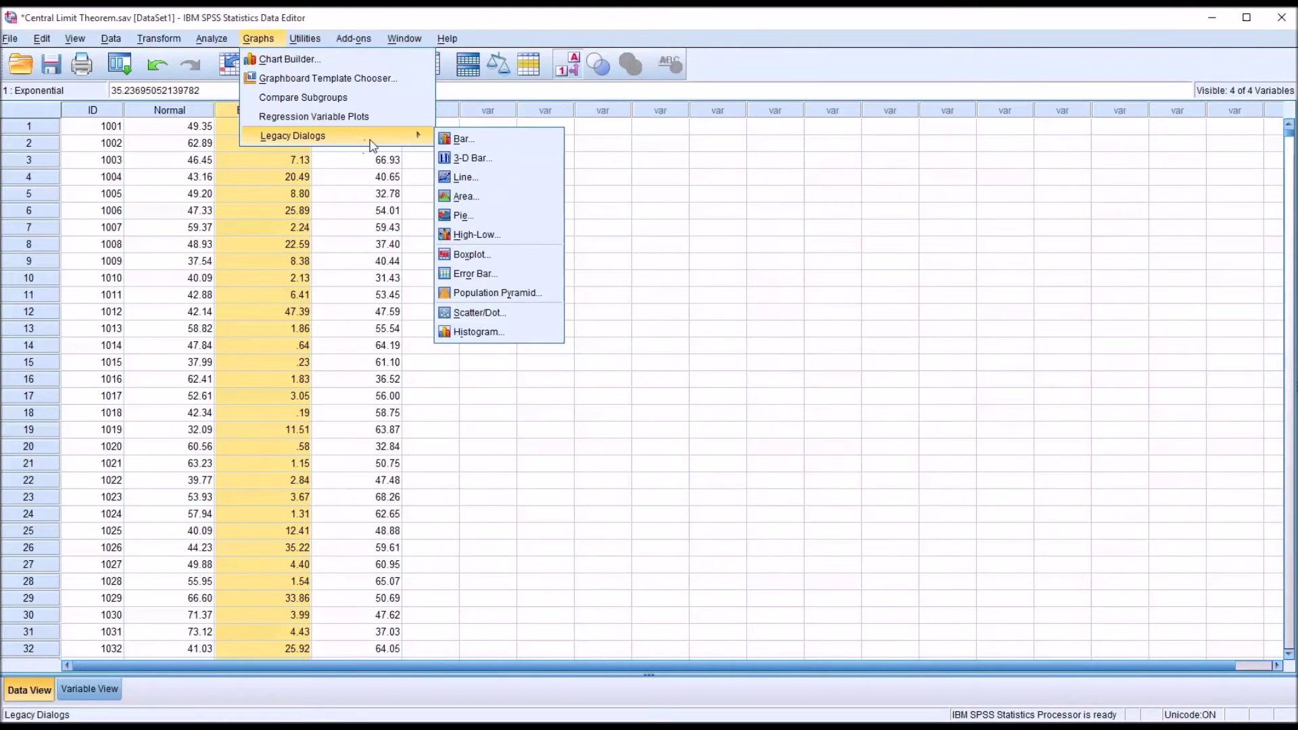
pyautogui.click(474, 331)
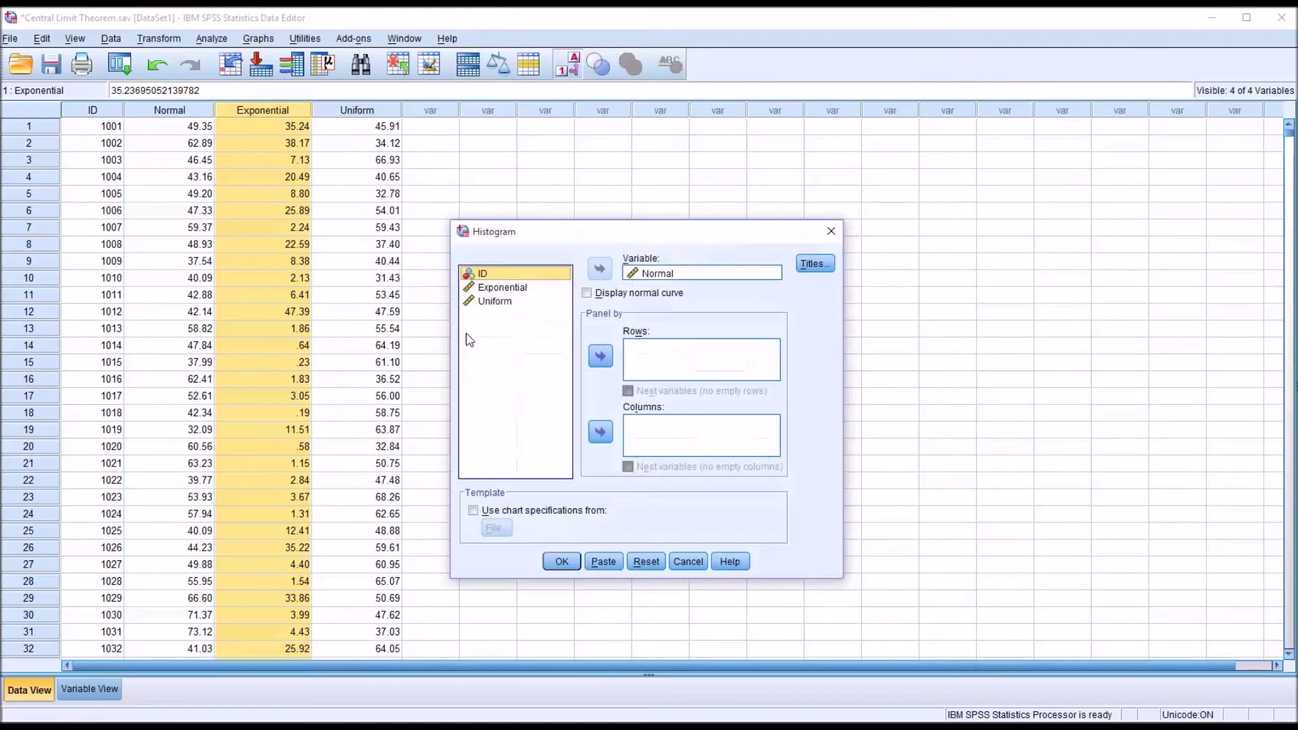
pyautogui.click(659, 273)
pyautogui.click(599, 268)
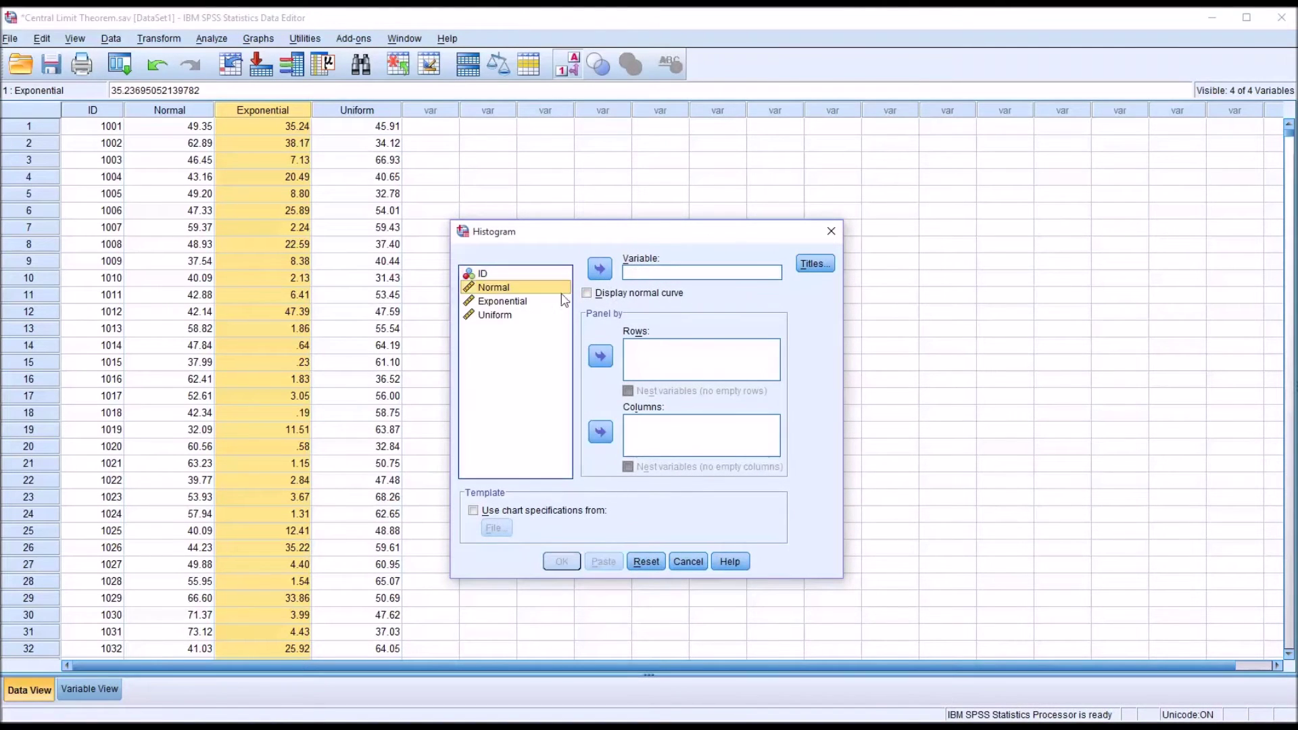
pyautogui.click(509, 303)
pyautogui.click(599, 268)
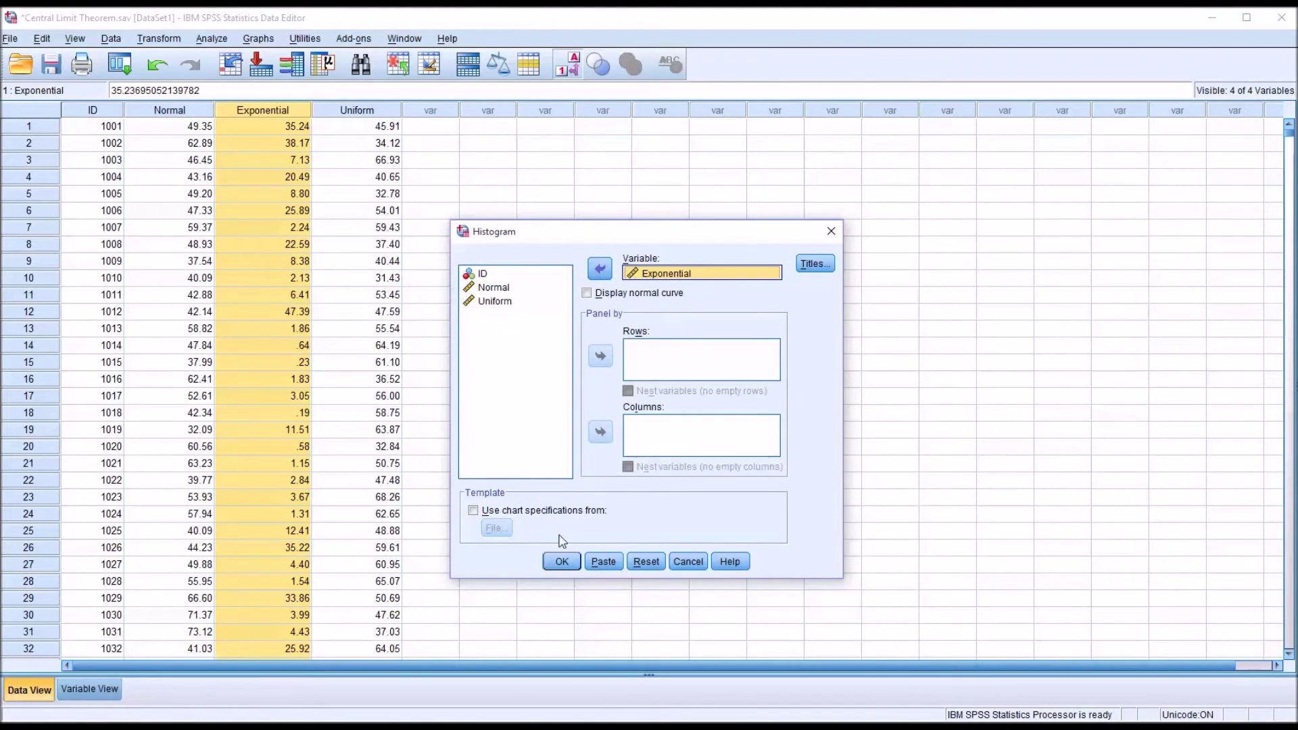
pyautogui.click(561, 562)
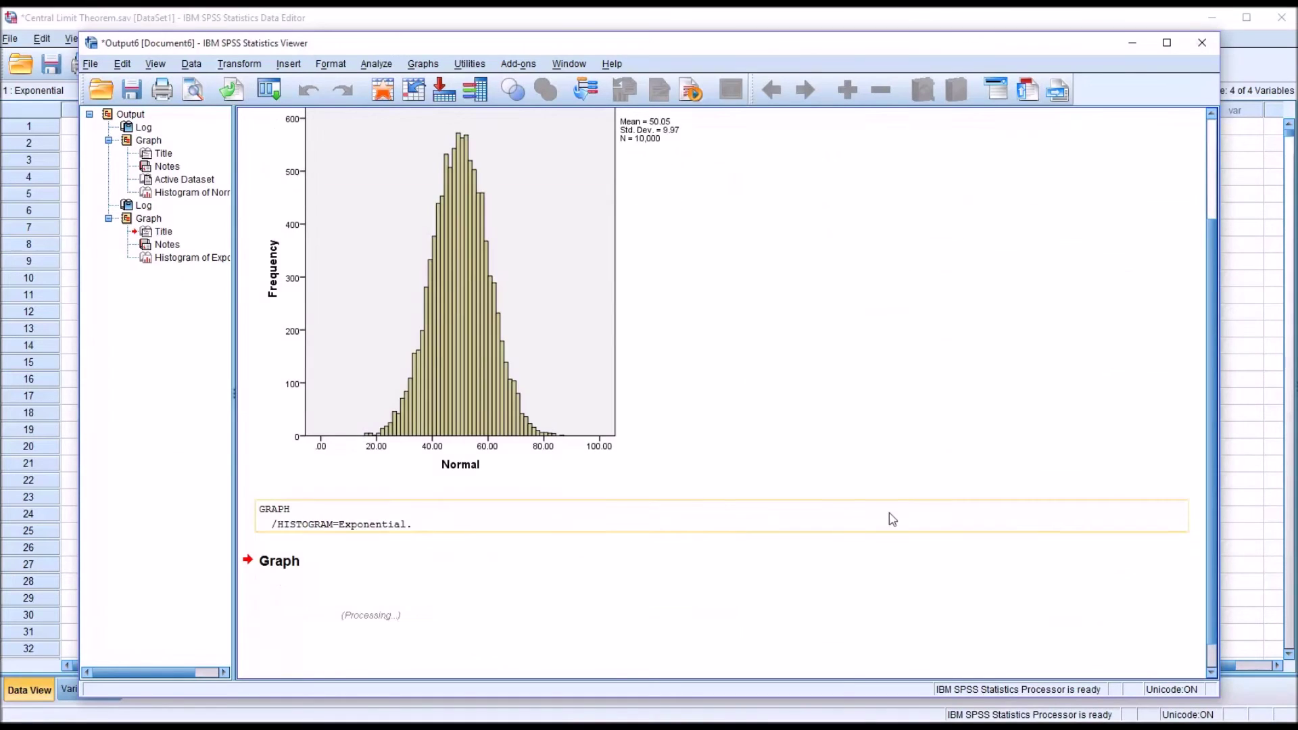
pyautogui.moveTo(1208, 469); pyautogui.dragTo(1195, 662)
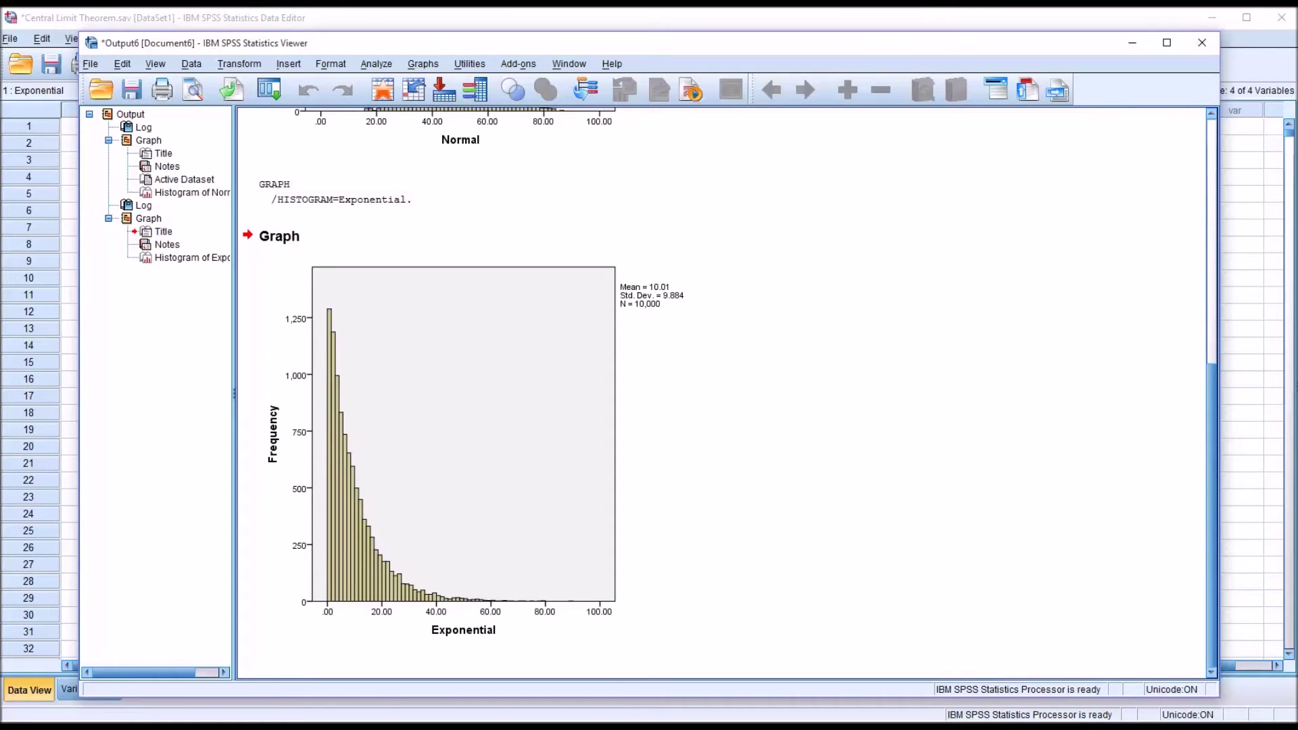
# Copy the 10,000 exponential values from Distributions column B and return to the Main sheet
pyautogui.click(365, 701)
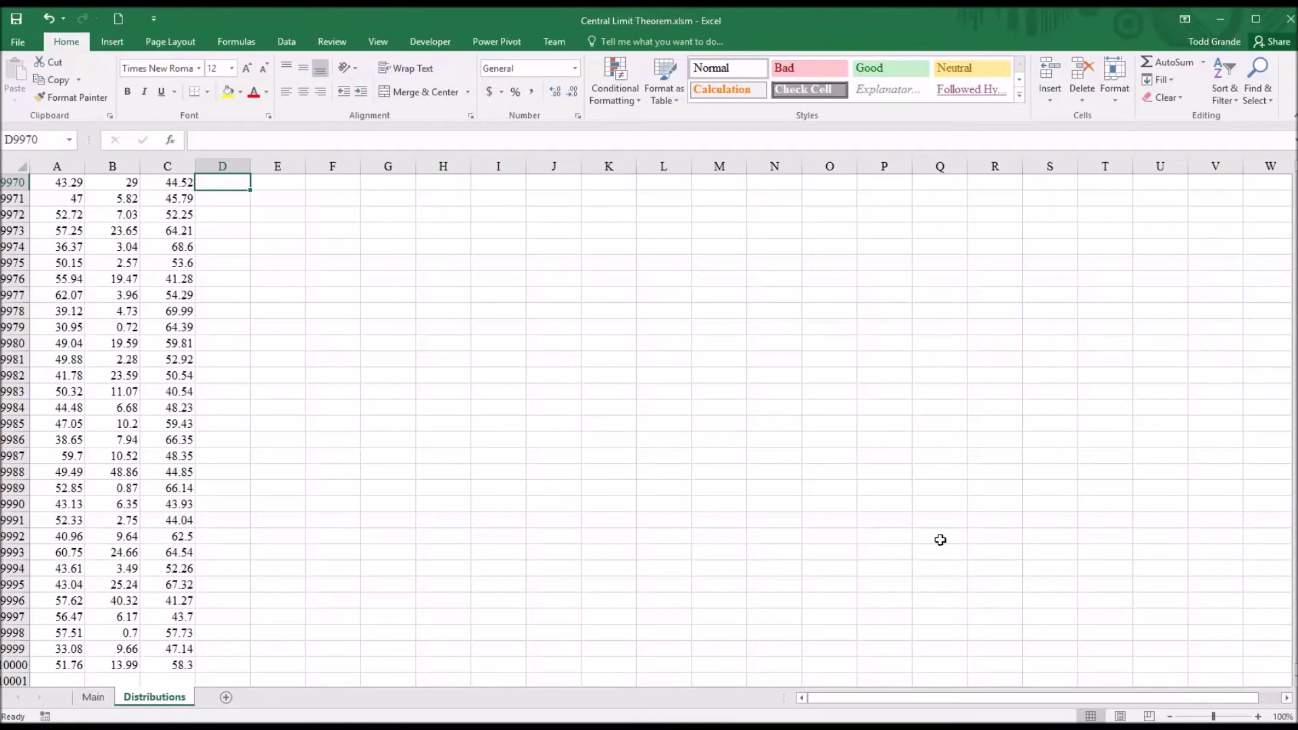
pyautogui.moveTo(1295, 673); pyautogui.dragTo(1293, 177)
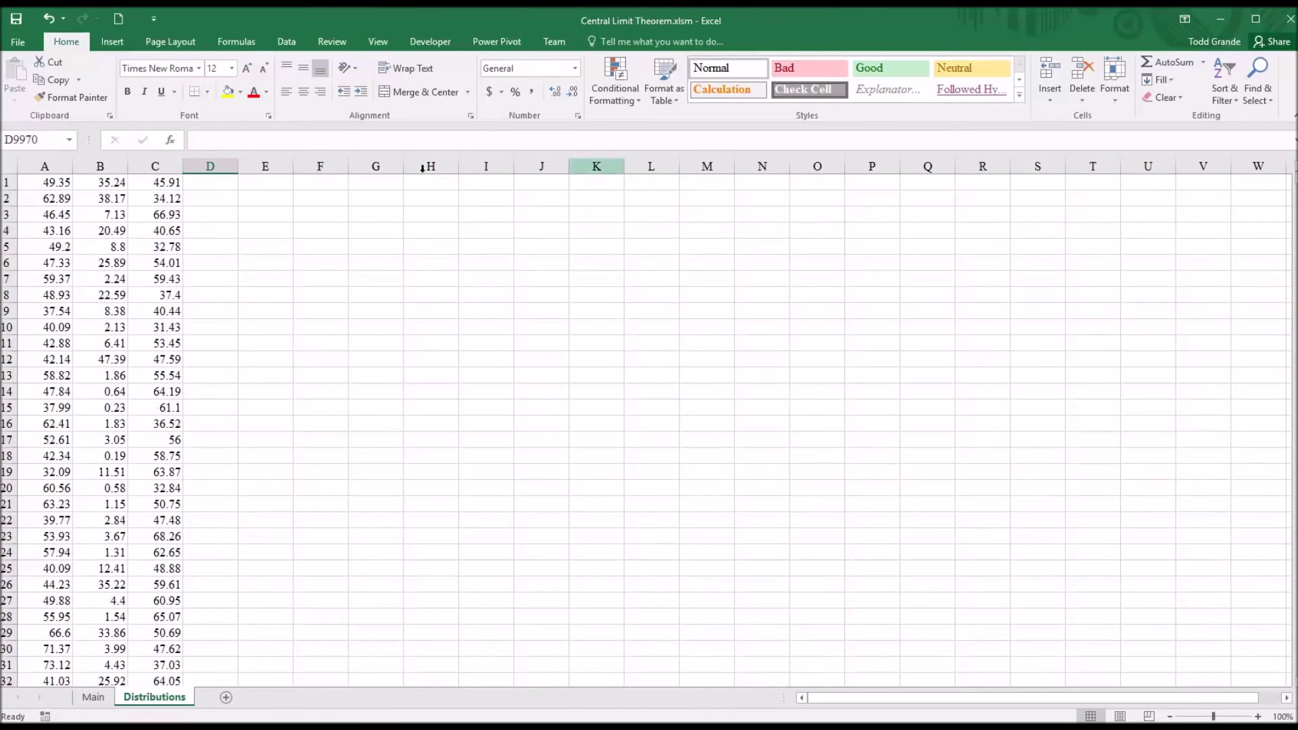
pyautogui.click(94, 185)
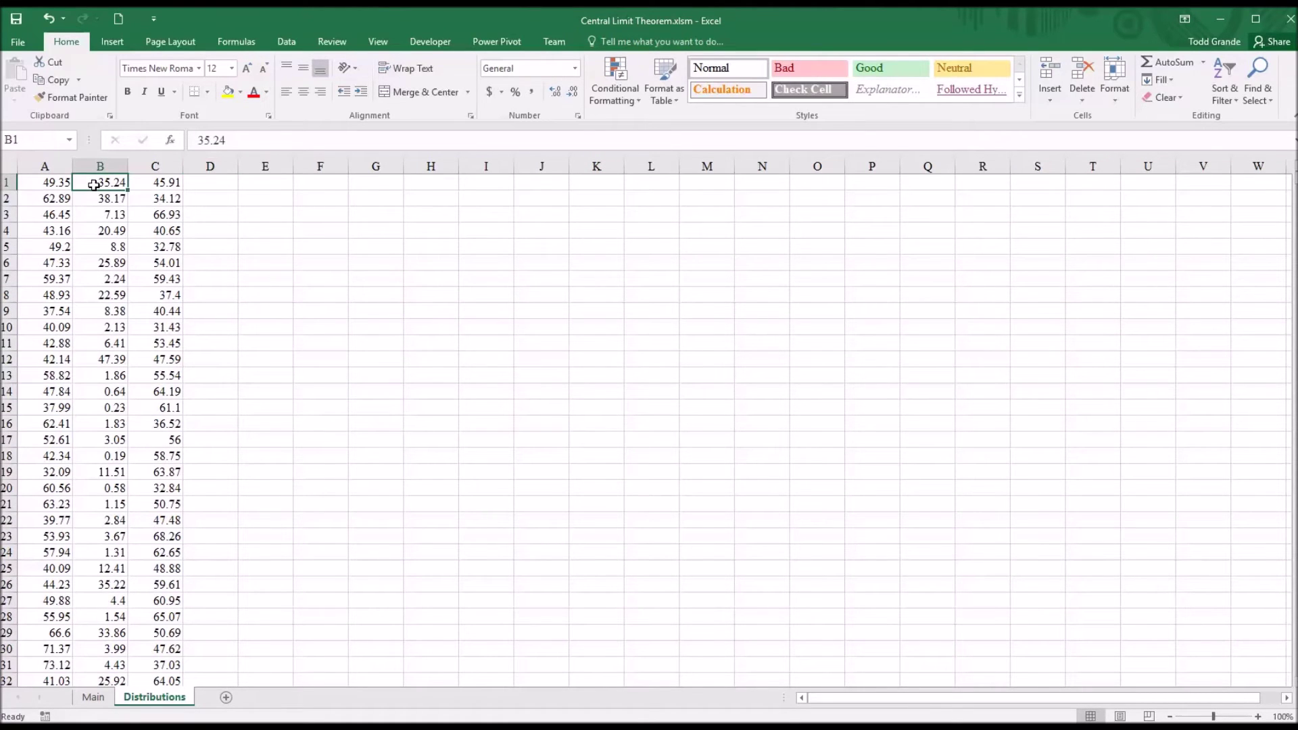
pyautogui.hotkey('ctrl', 'shift', 'Down')
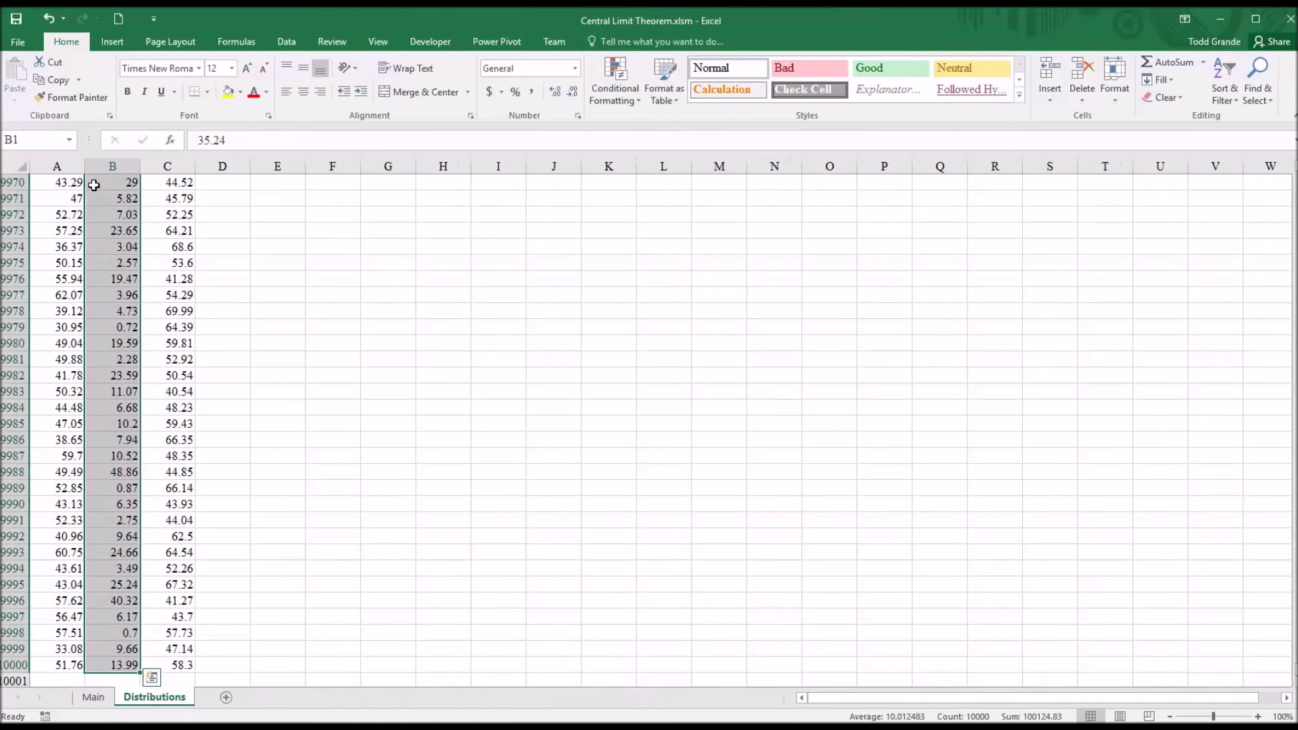
pyautogui.hotkey('ctrl', 'c')
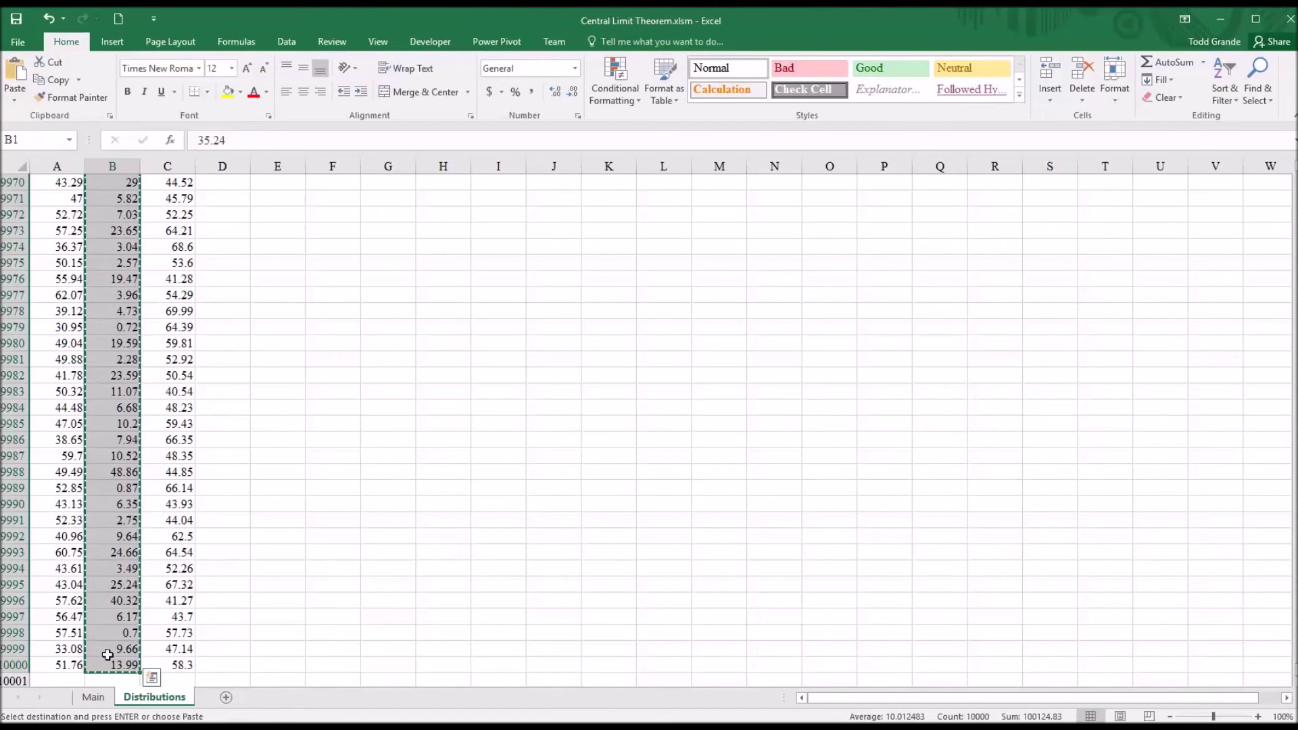
pyautogui.click(91, 699)
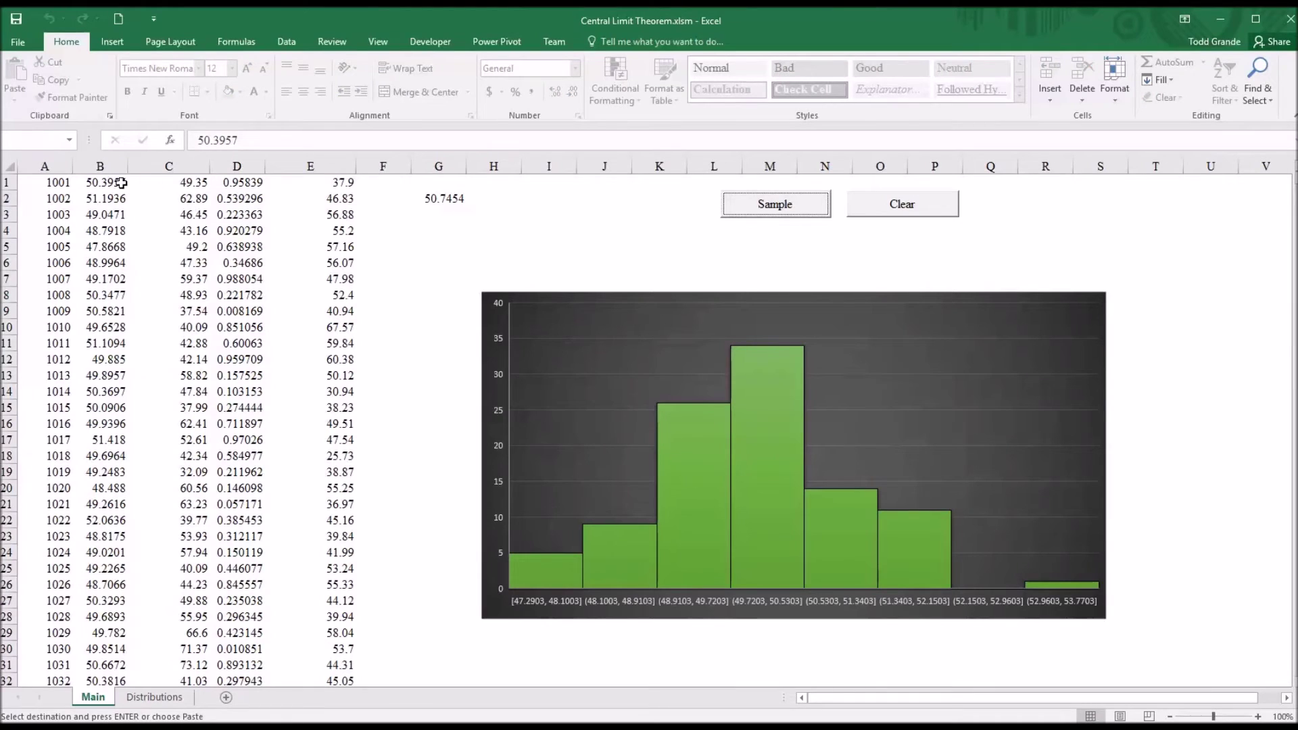
# Paste the exponential values into column C starting at C1
pyautogui.click(169, 185)
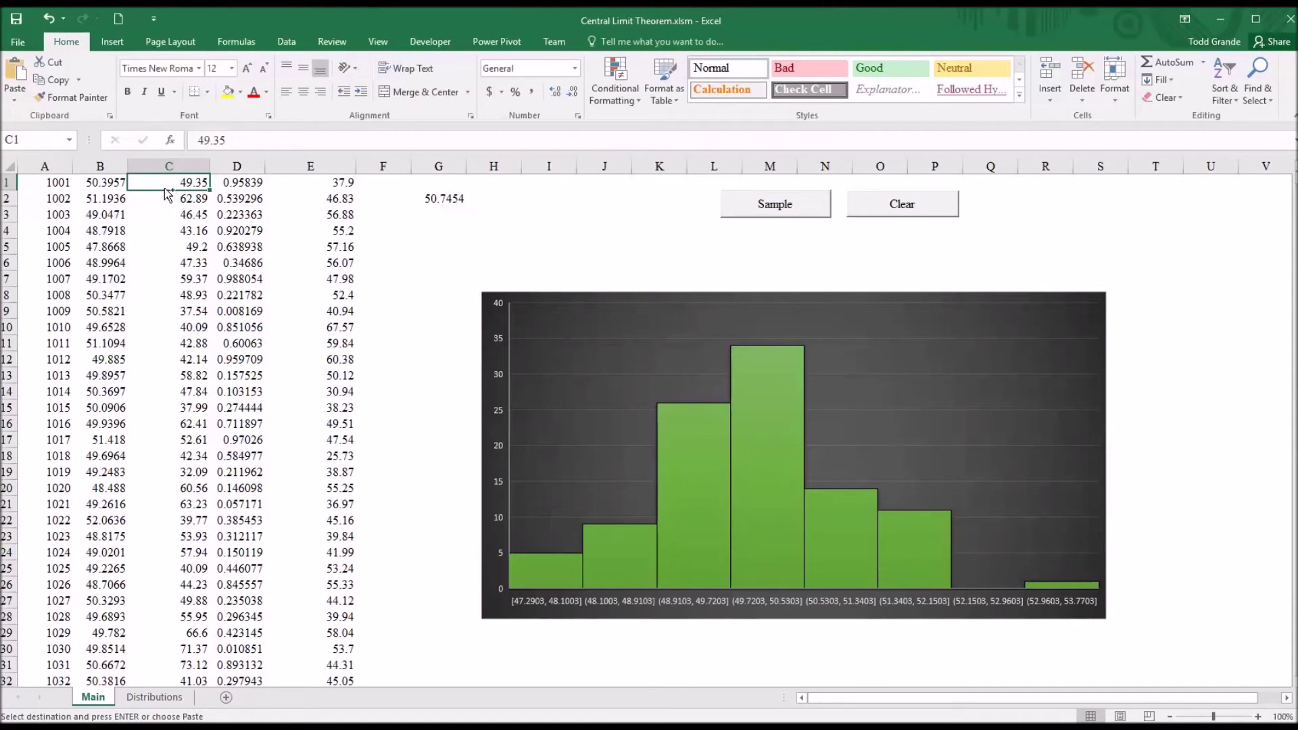
pyautogui.hotkey('ctrl', 'shift', 'Down')
pyautogui.hotkey('ctrl', 'v')
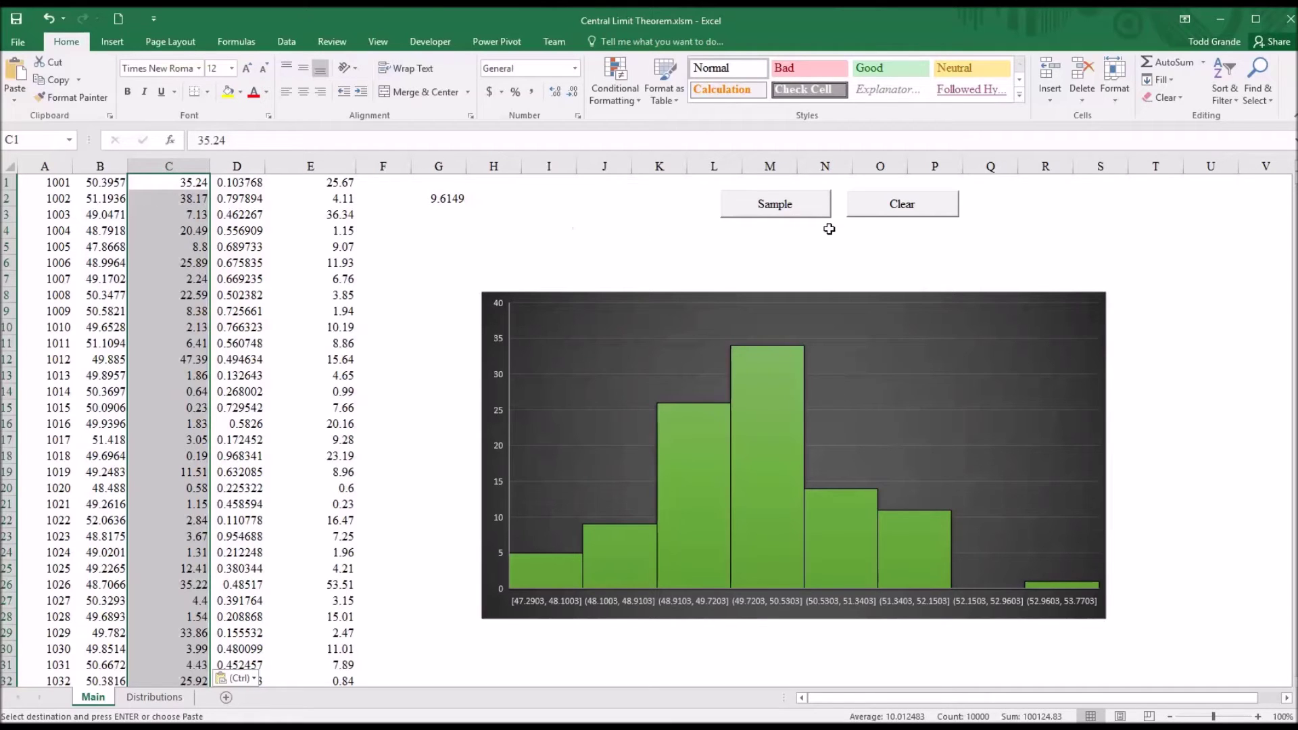
# Clear and redraw the sample means four times from the exponential data, then return to SPSS
pyautogui.click(881, 215)
pyautogui.click(784, 214)
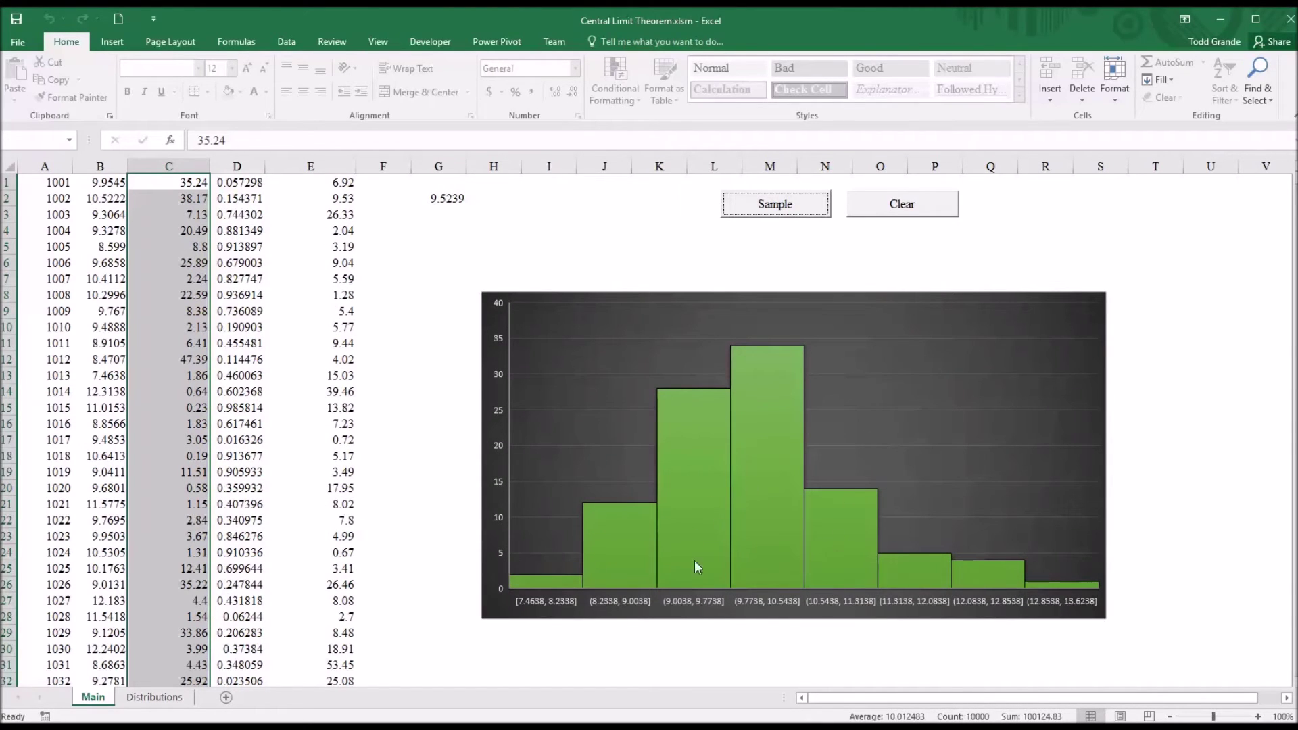
pyautogui.click(913, 206)
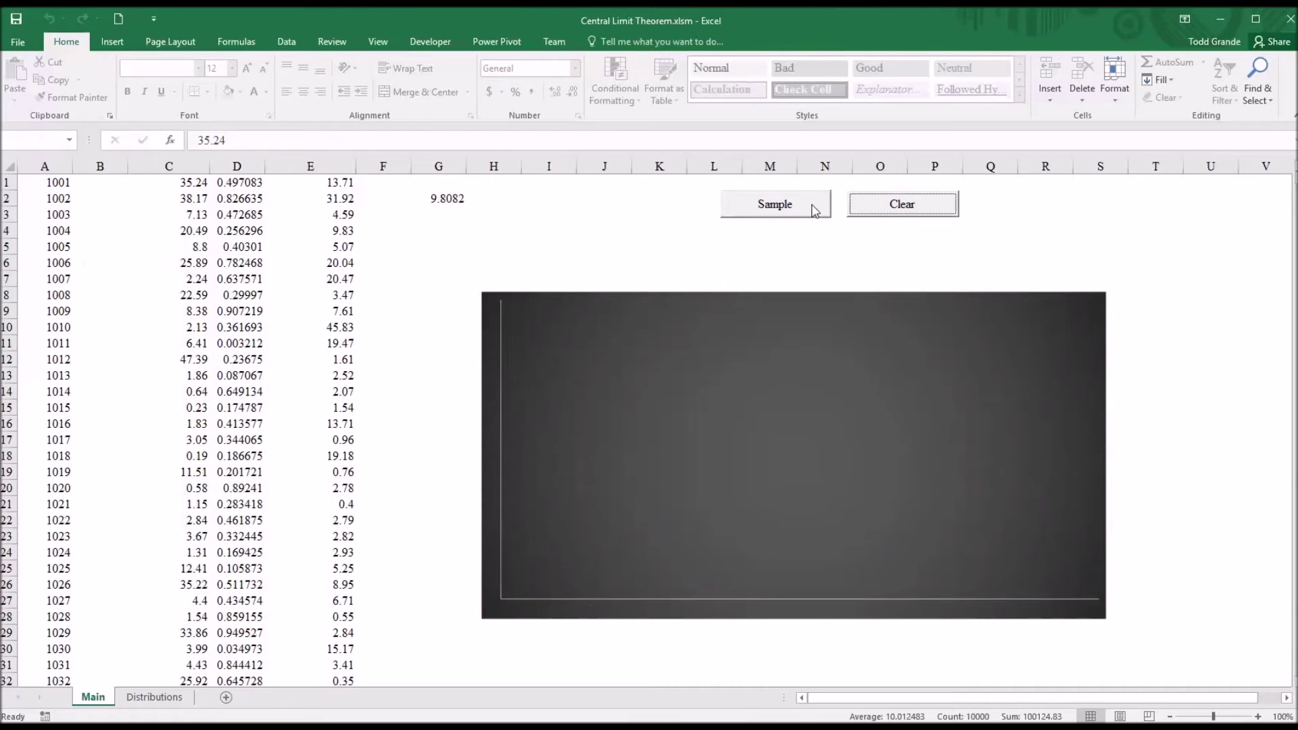
pyautogui.click(814, 209)
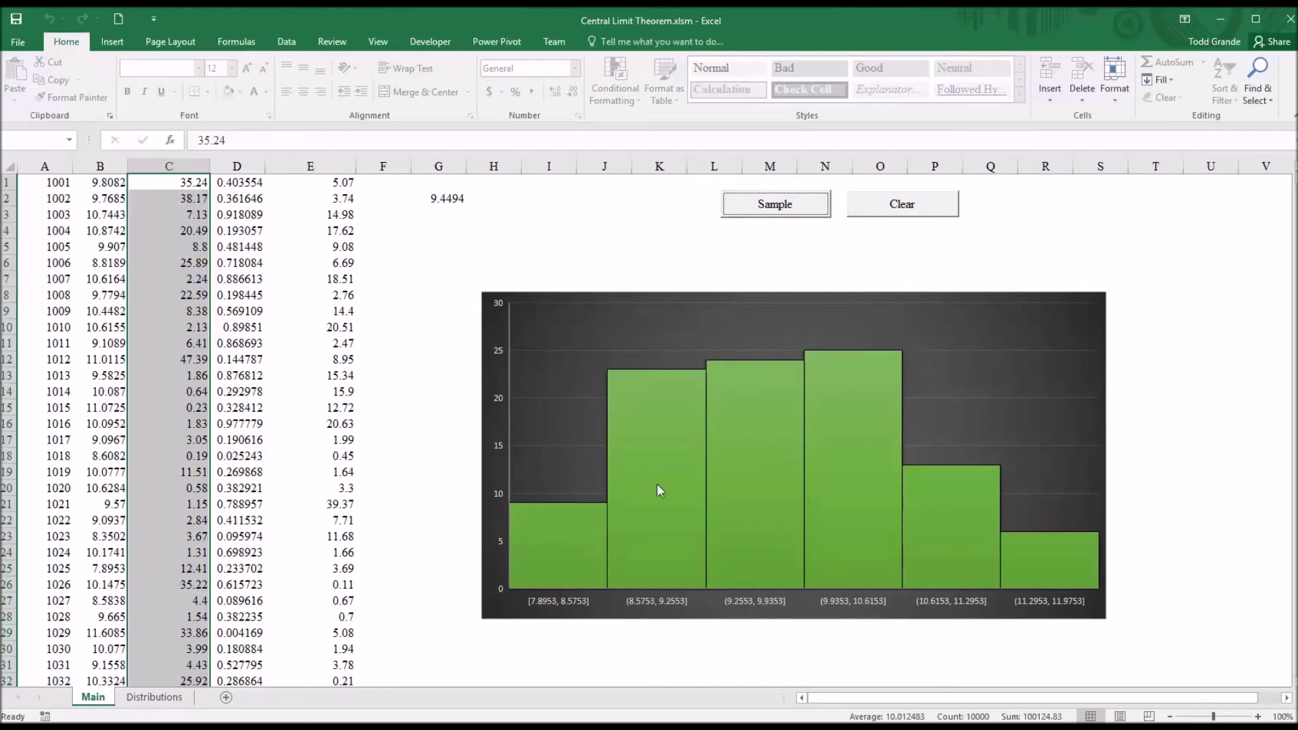
pyautogui.click(879, 209)
pyautogui.click(787, 198)
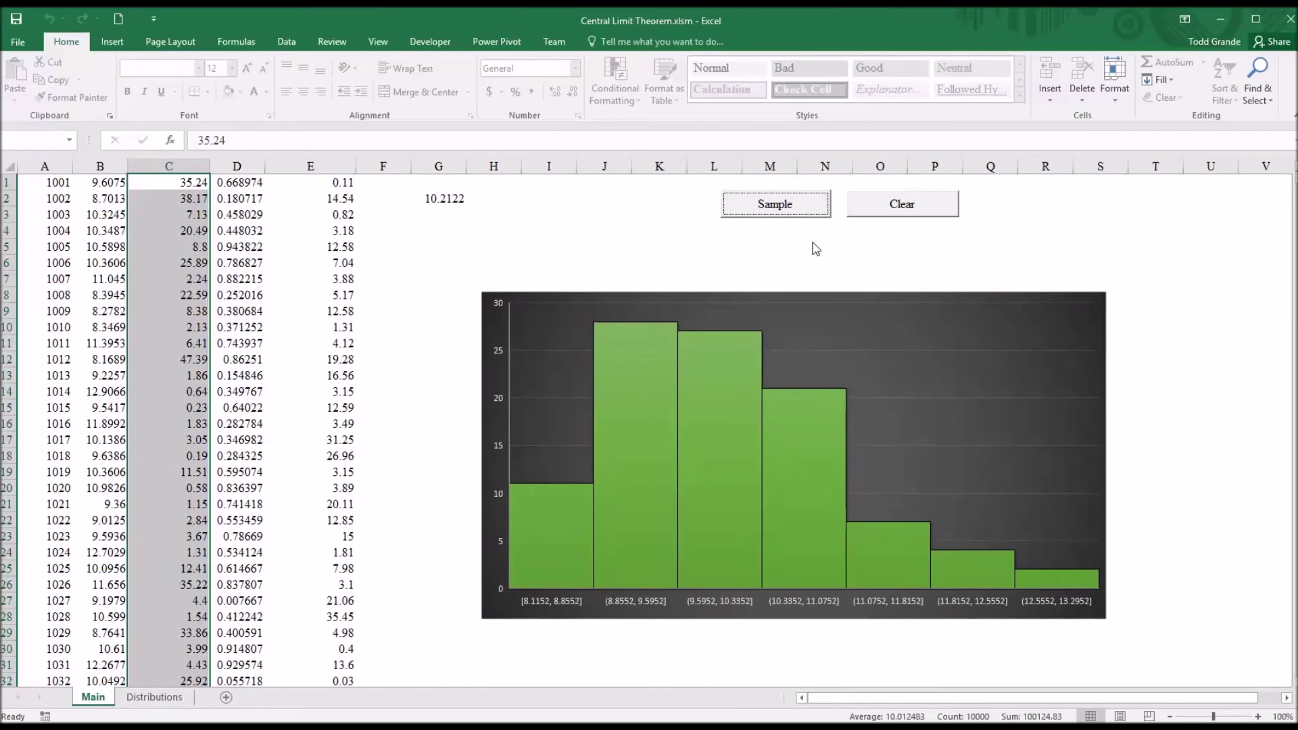
pyautogui.click(873, 208)
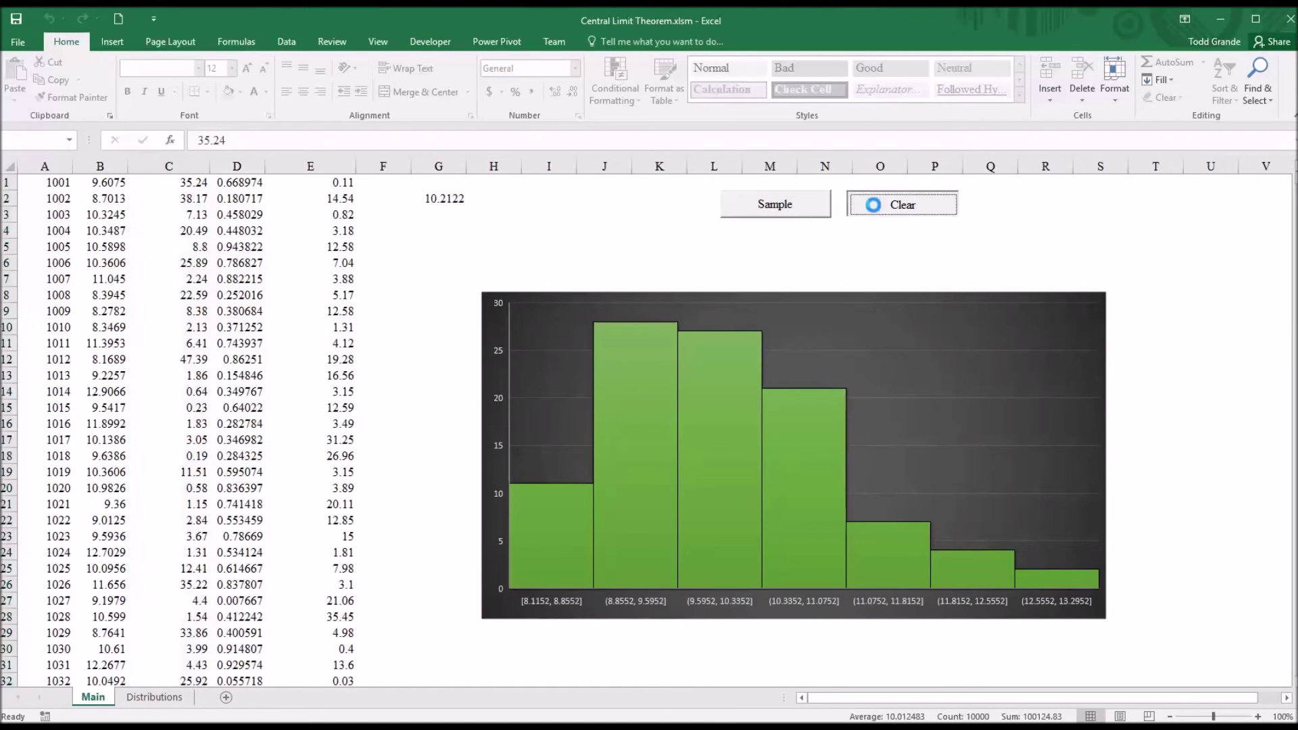
pyautogui.click(813, 211)
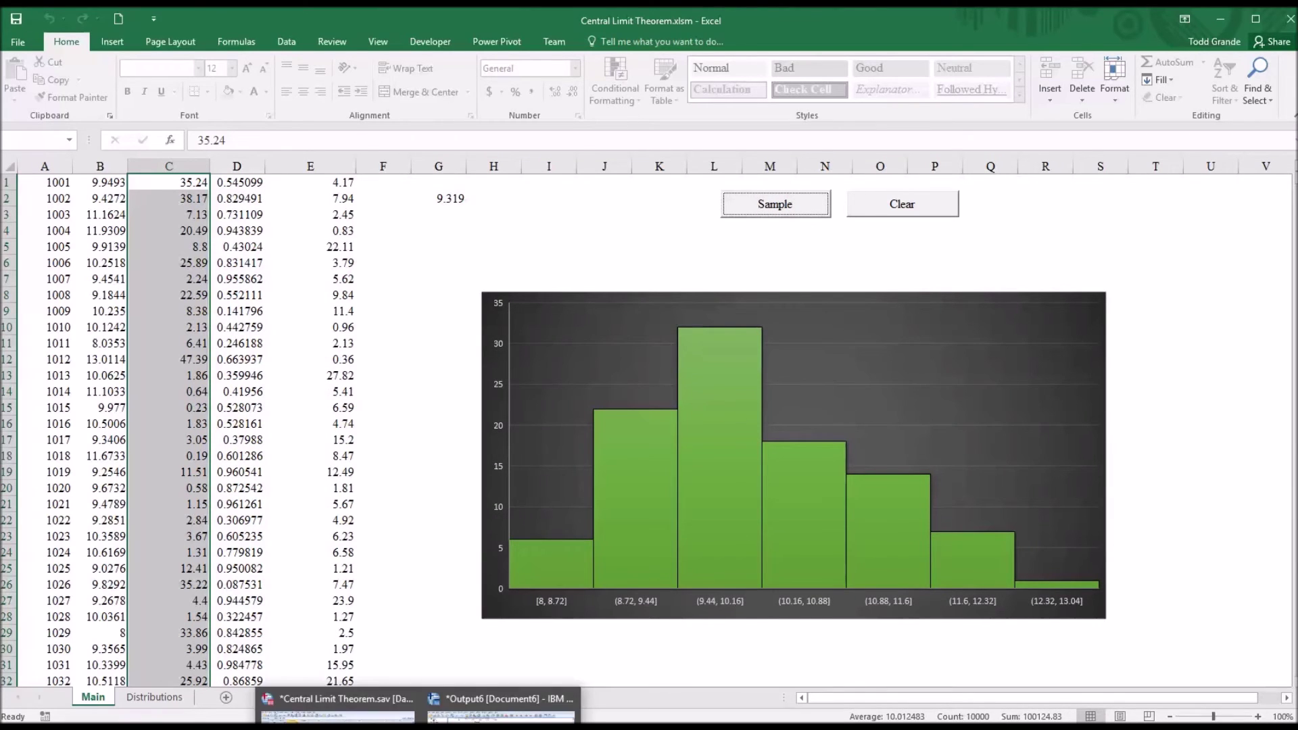
pyautogui.click(338, 705)
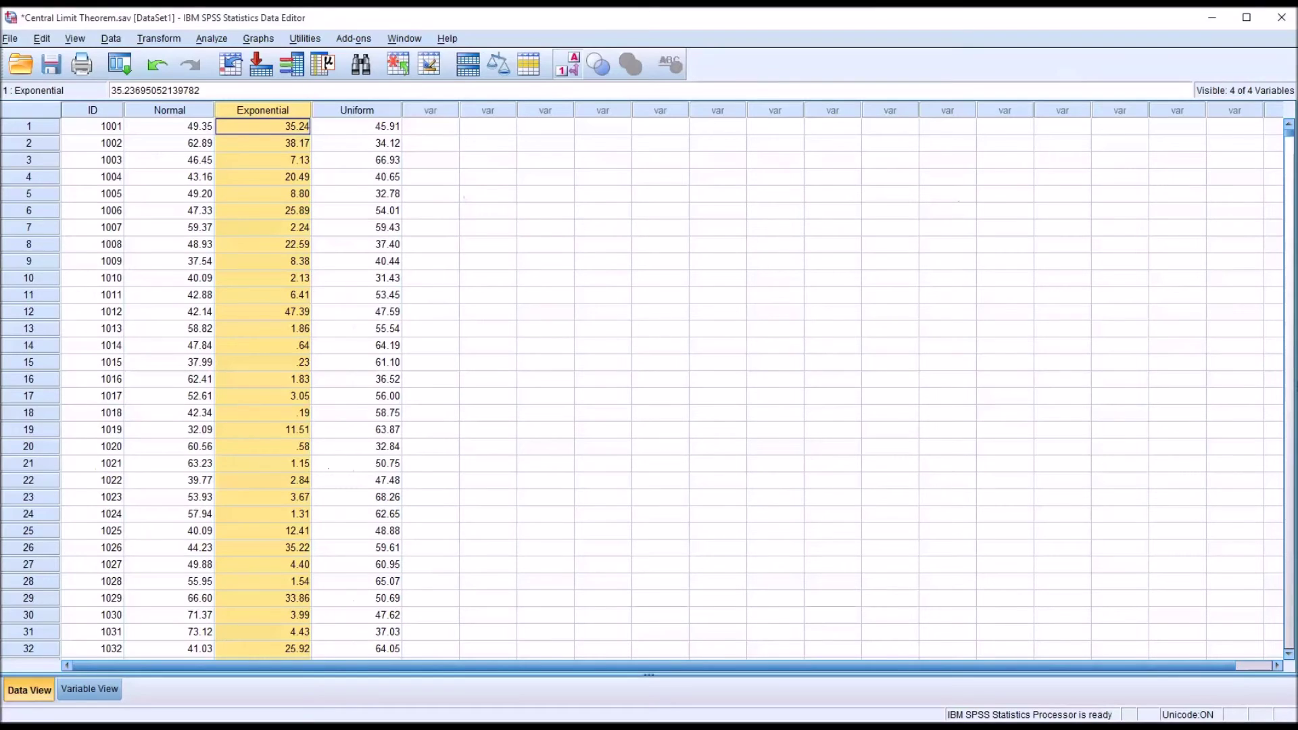
# Make a Legacy Dialogs histogram in SPSS, swapping Exponential out for Uniform as the plotted variable
pyautogui.click(378, 126)
pyautogui.click(420, 128)
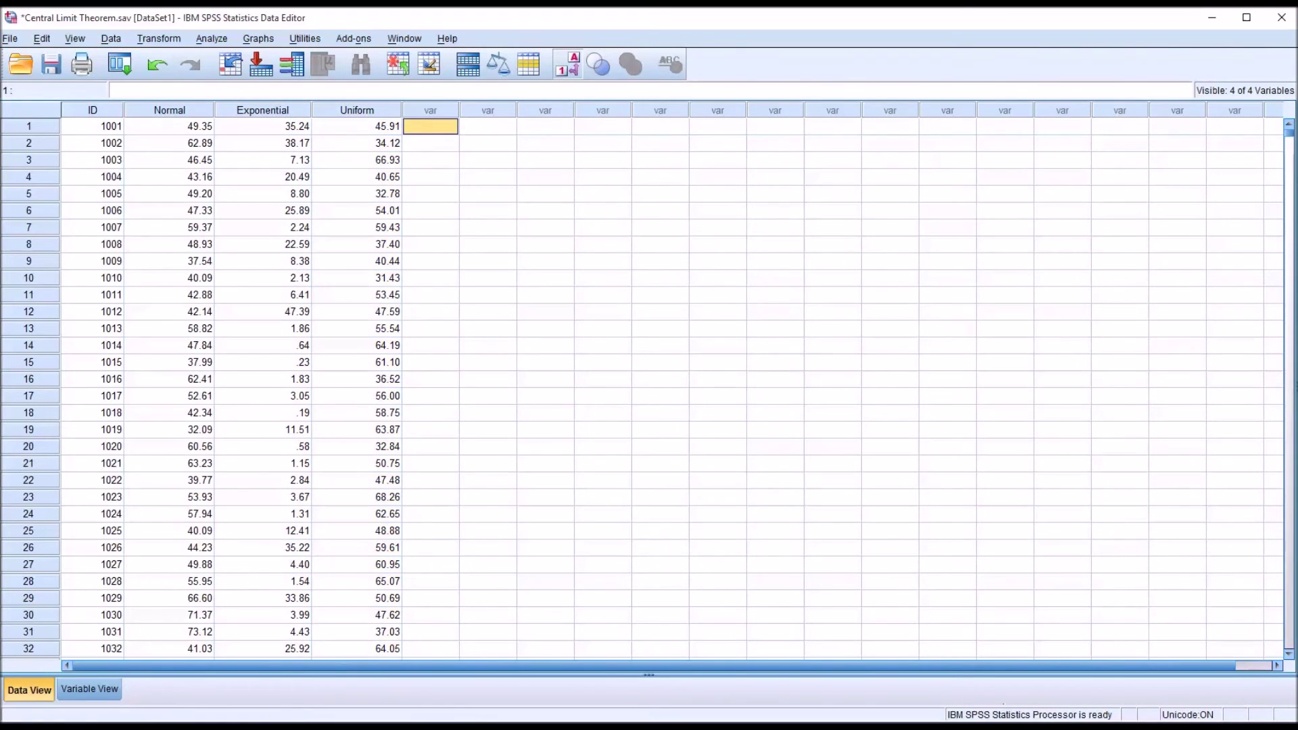
pyautogui.click(267, 41)
pyautogui.moveTo(417, 135)
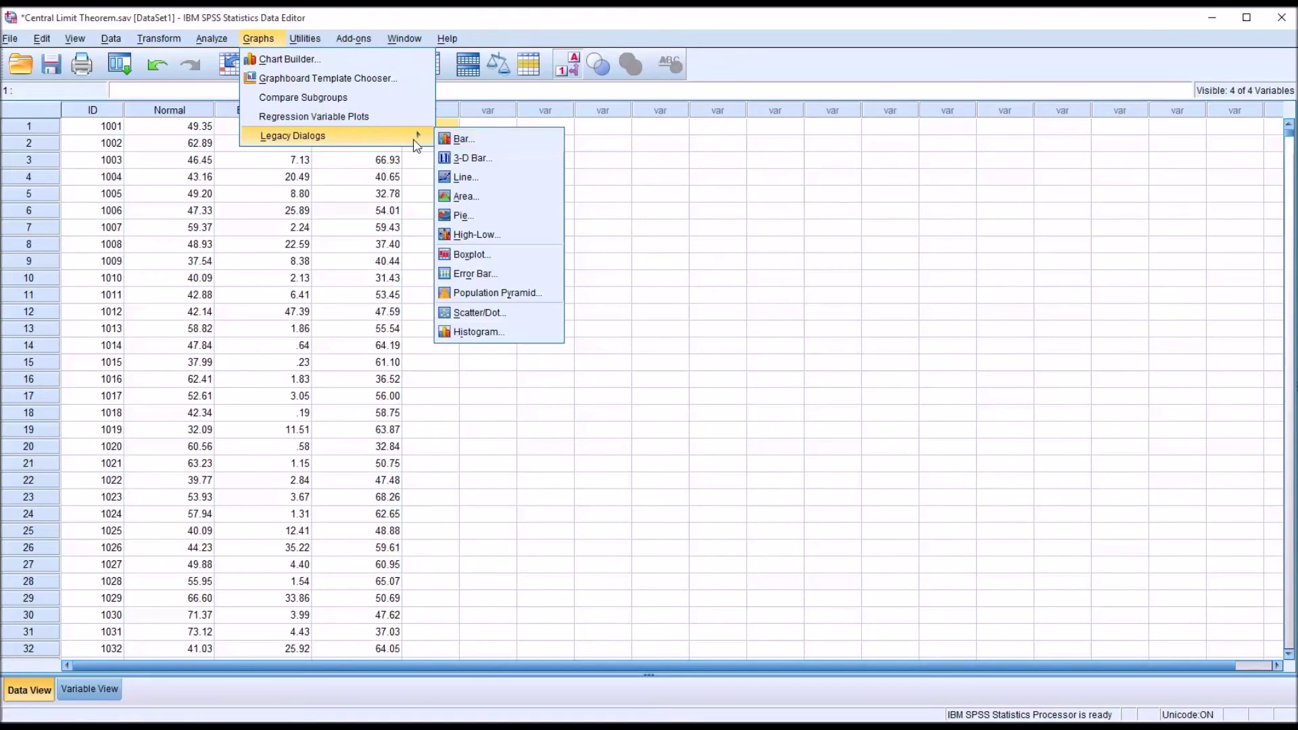
pyautogui.click(473, 331)
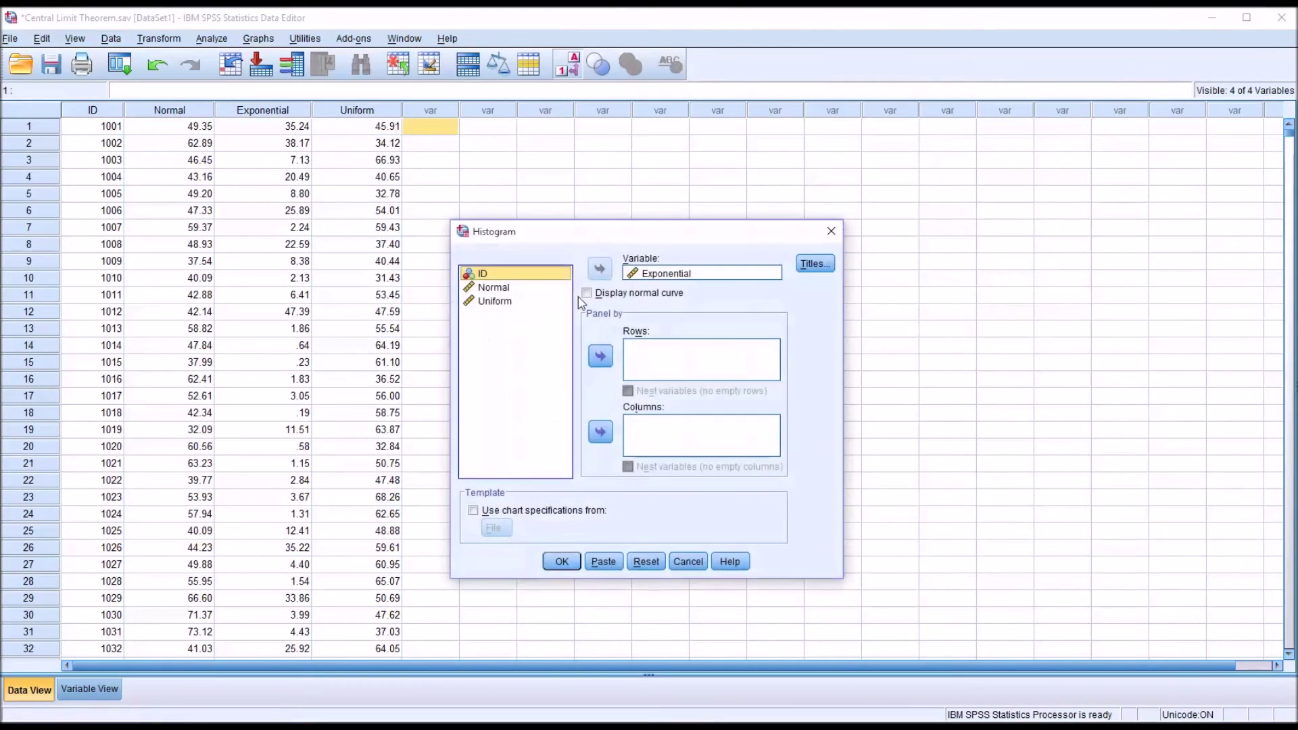
pyautogui.click(641, 277)
pyautogui.click(599, 269)
pyautogui.click(504, 315)
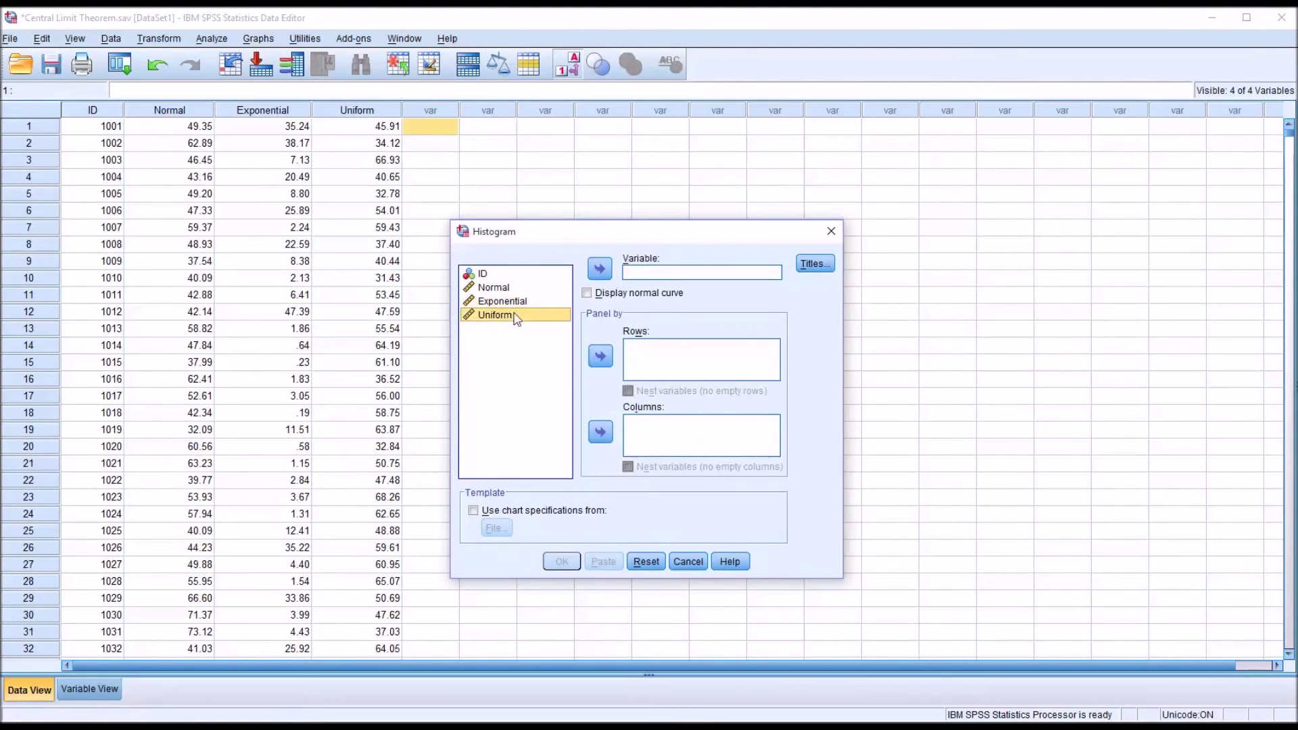
pyautogui.click(601, 269)
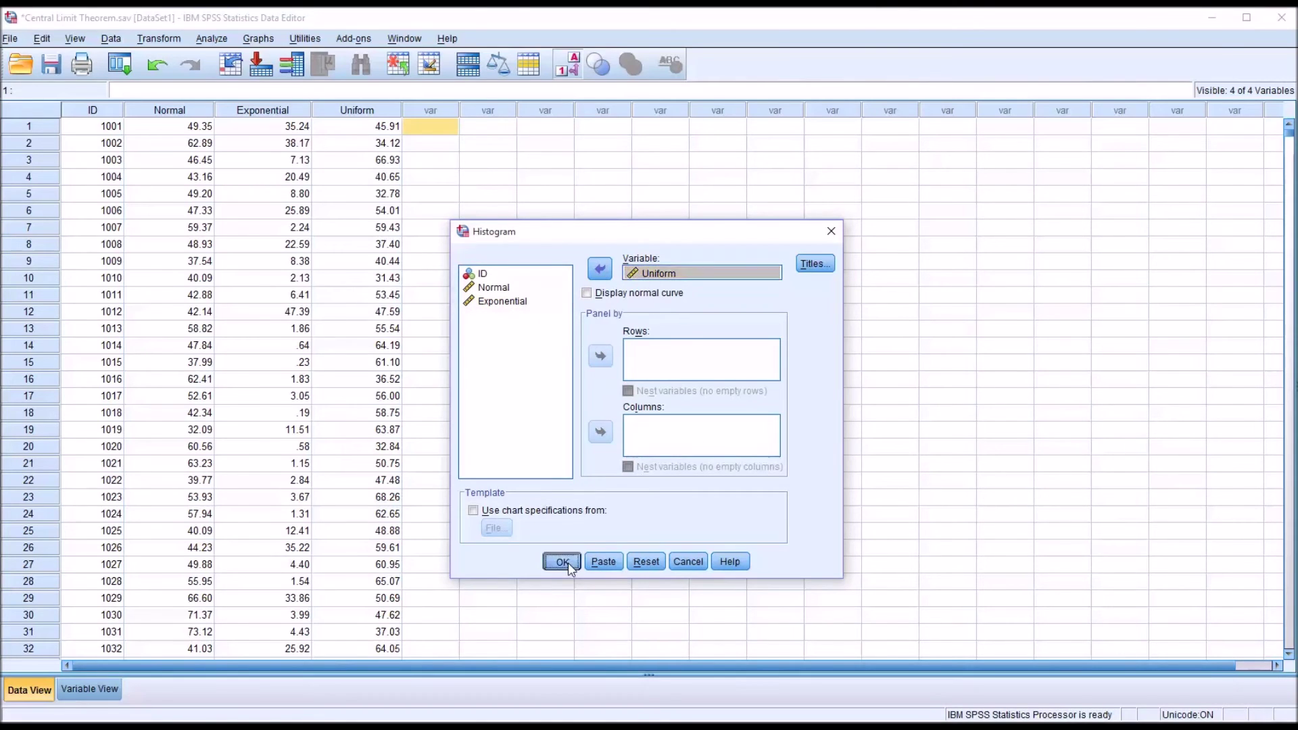
pyautogui.click(563, 561)
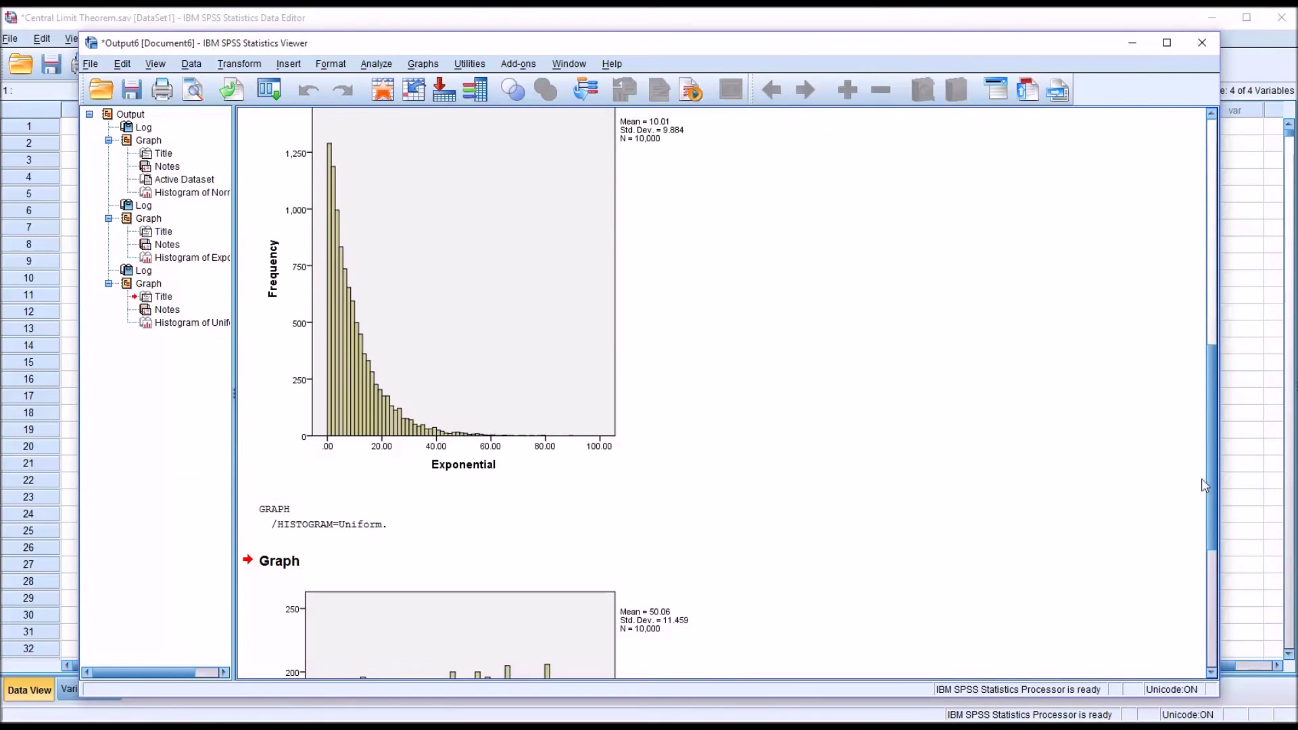
# Inspect the flat Uniform histogram in the Viewer (Mean 50.06, Std. Dev. 11.459, N 10,000)
pyautogui.moveTo(1214, 484); pyautogui.dragTo(1216, 600)
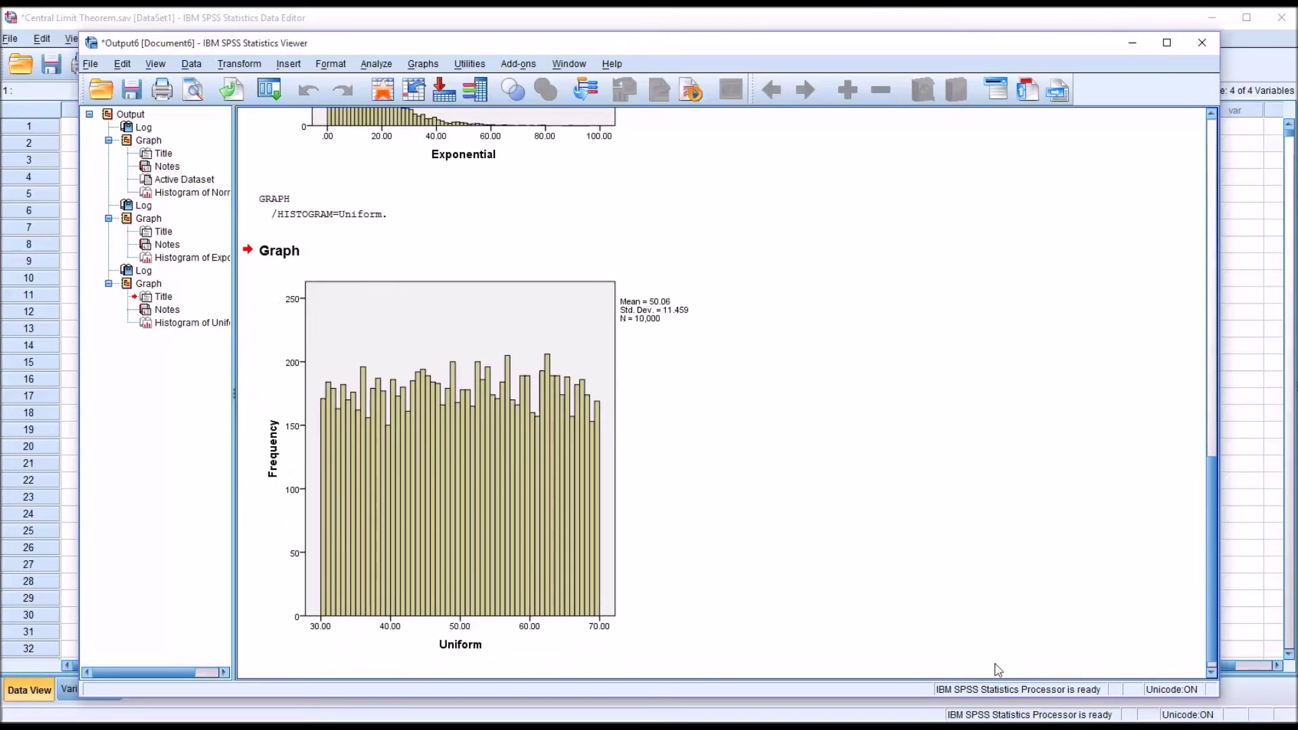
pyautogui.click(481, 625)
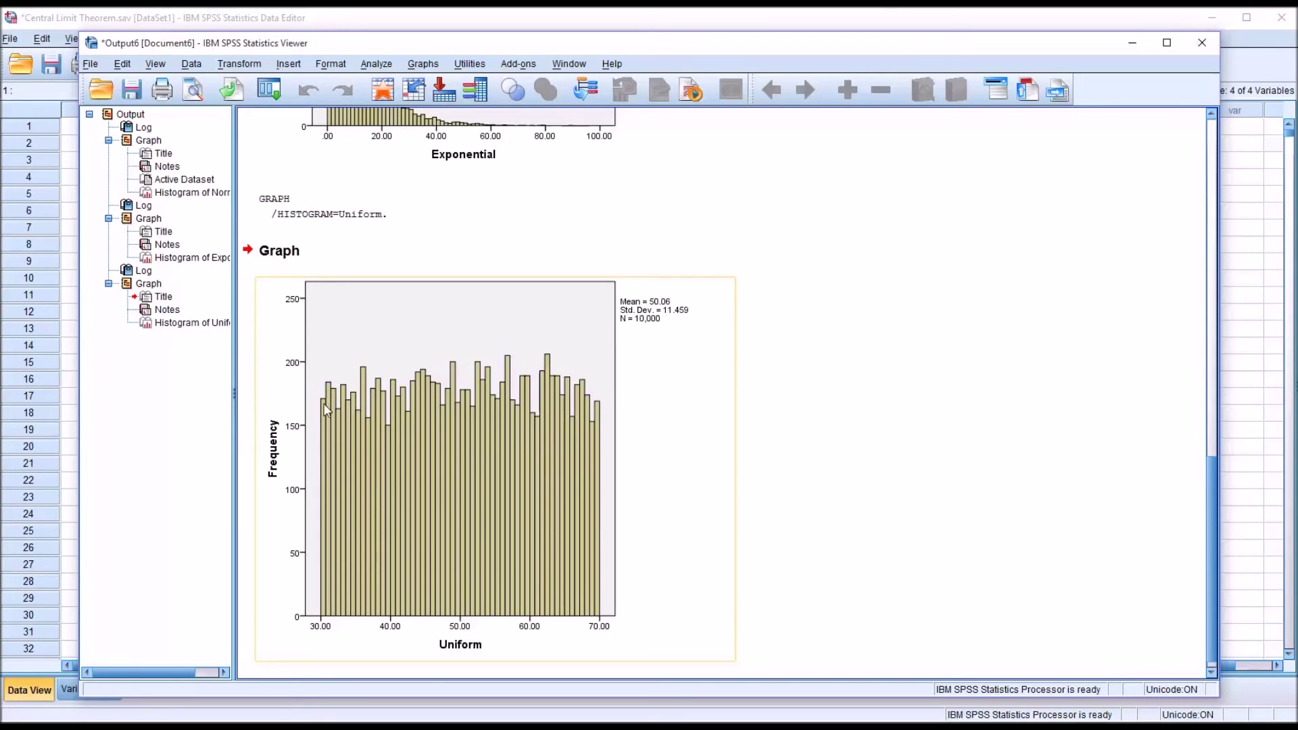
pyautogui.click(660, 484)
pyautogui.scroll(2, 1203, 511)
pyautogui.moveTo(1203, 512); pyautogui.dragTo(1191, 579)
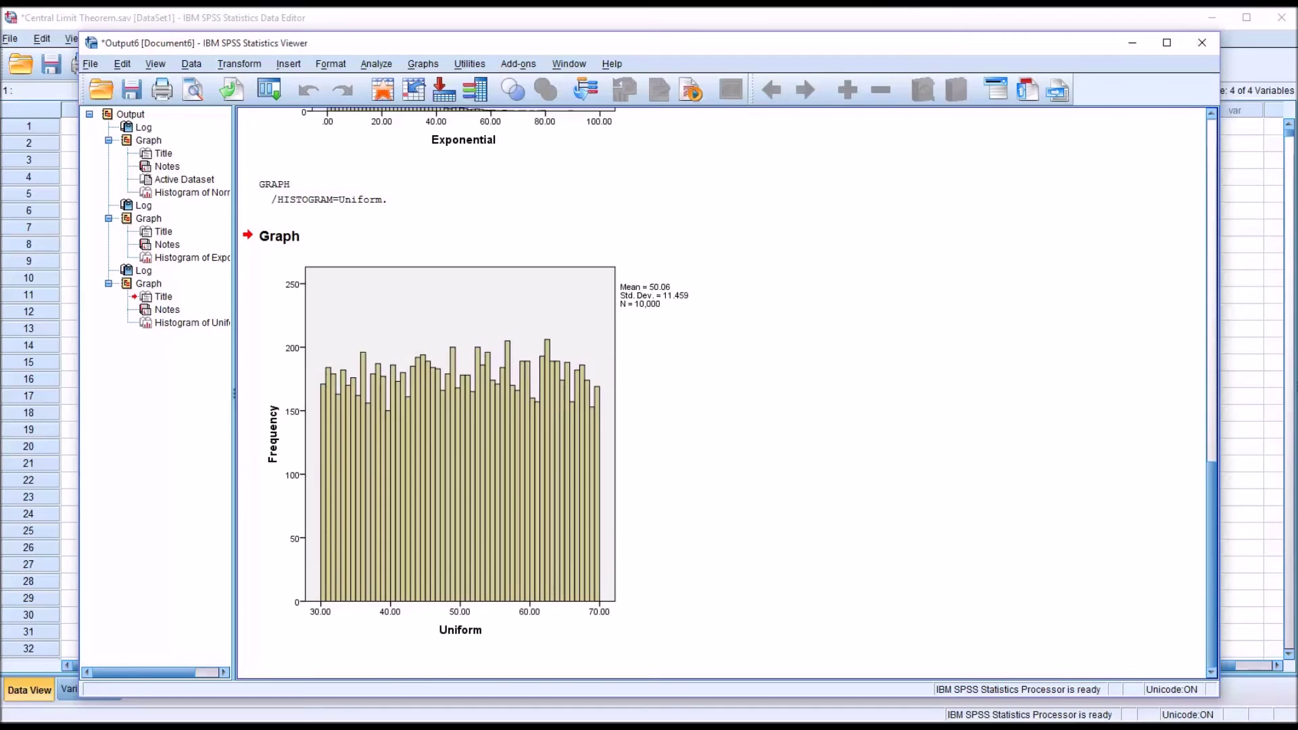
pyautogui.click(370, 625)
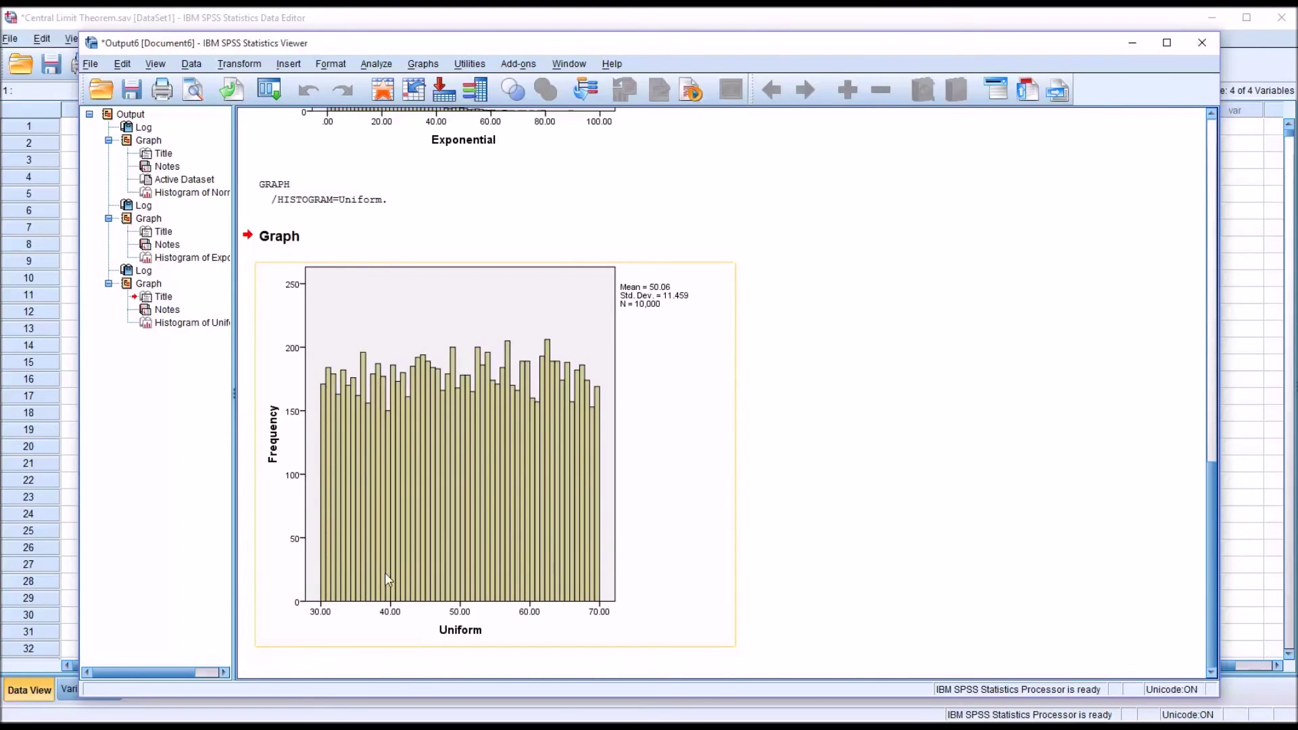
pyautogui.click(687, 663)
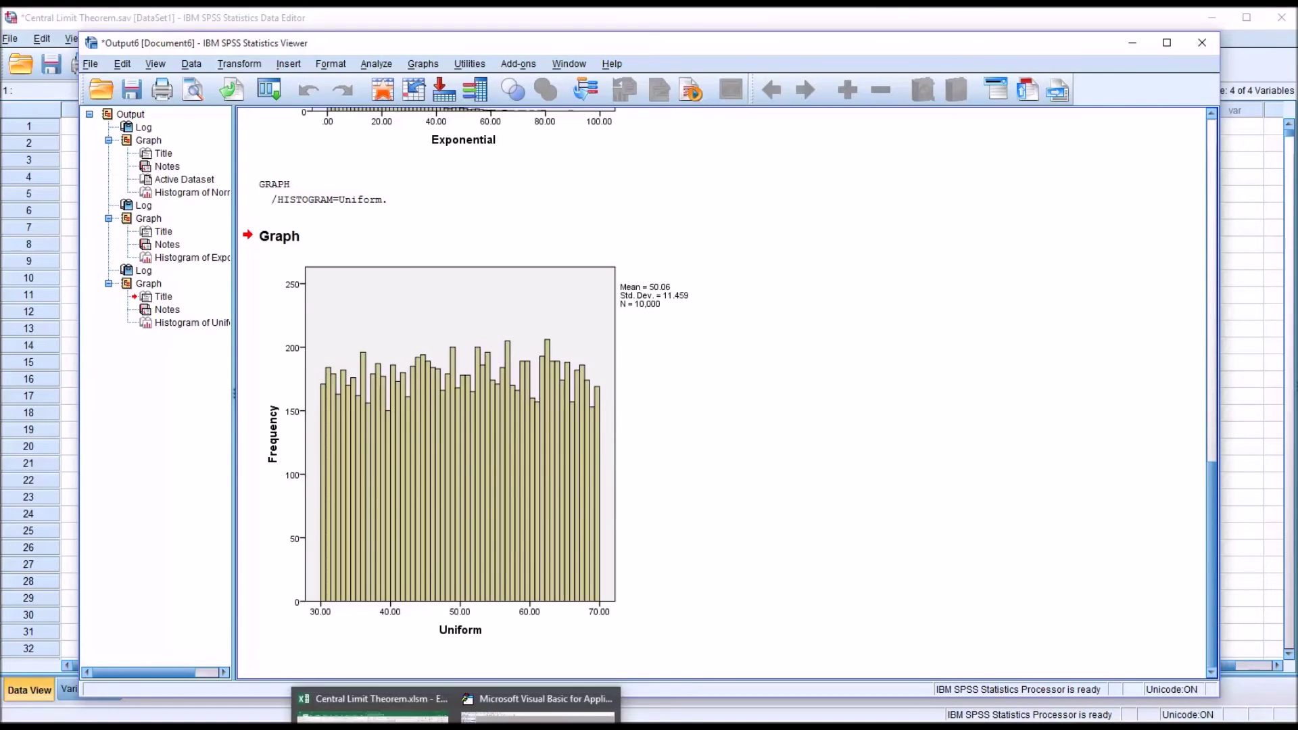
# Copy the uniform values from Distributions column C, then select cell C1 on the Main sheet
pyautogui.click(318, 705)
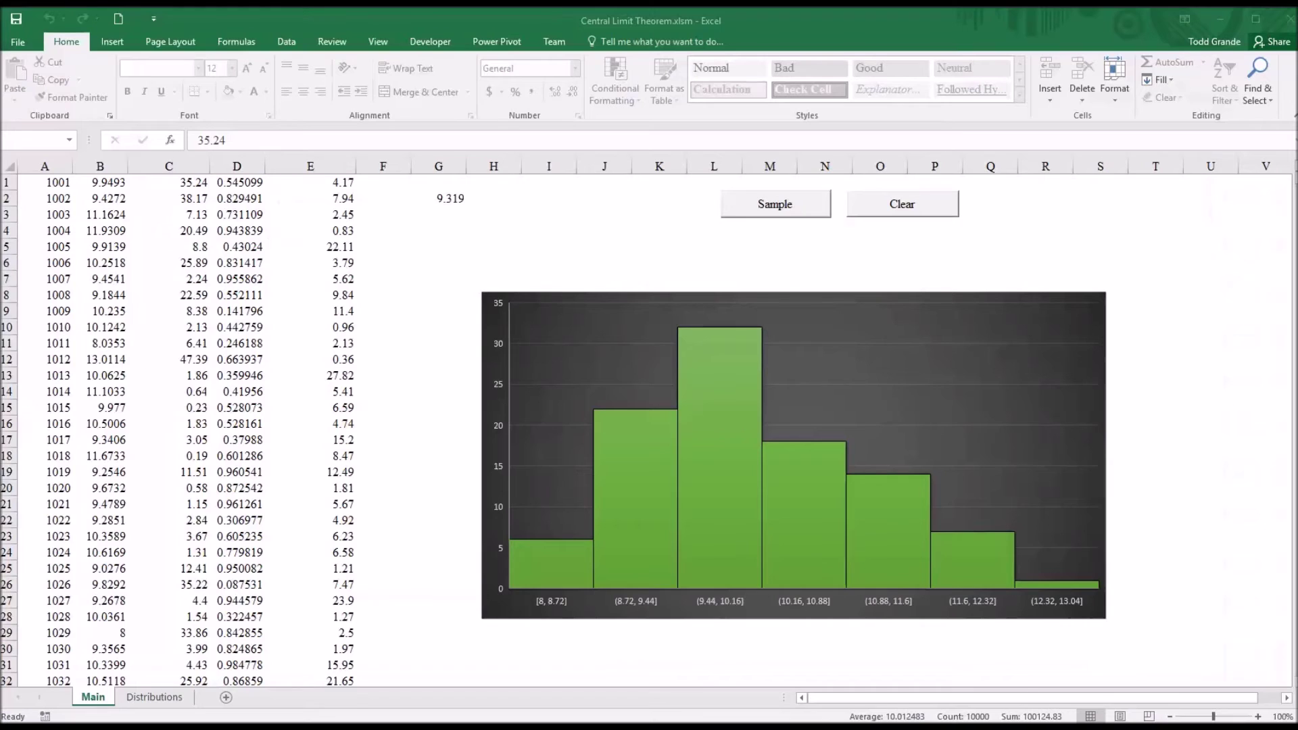
pyautogui.click(157, 697)
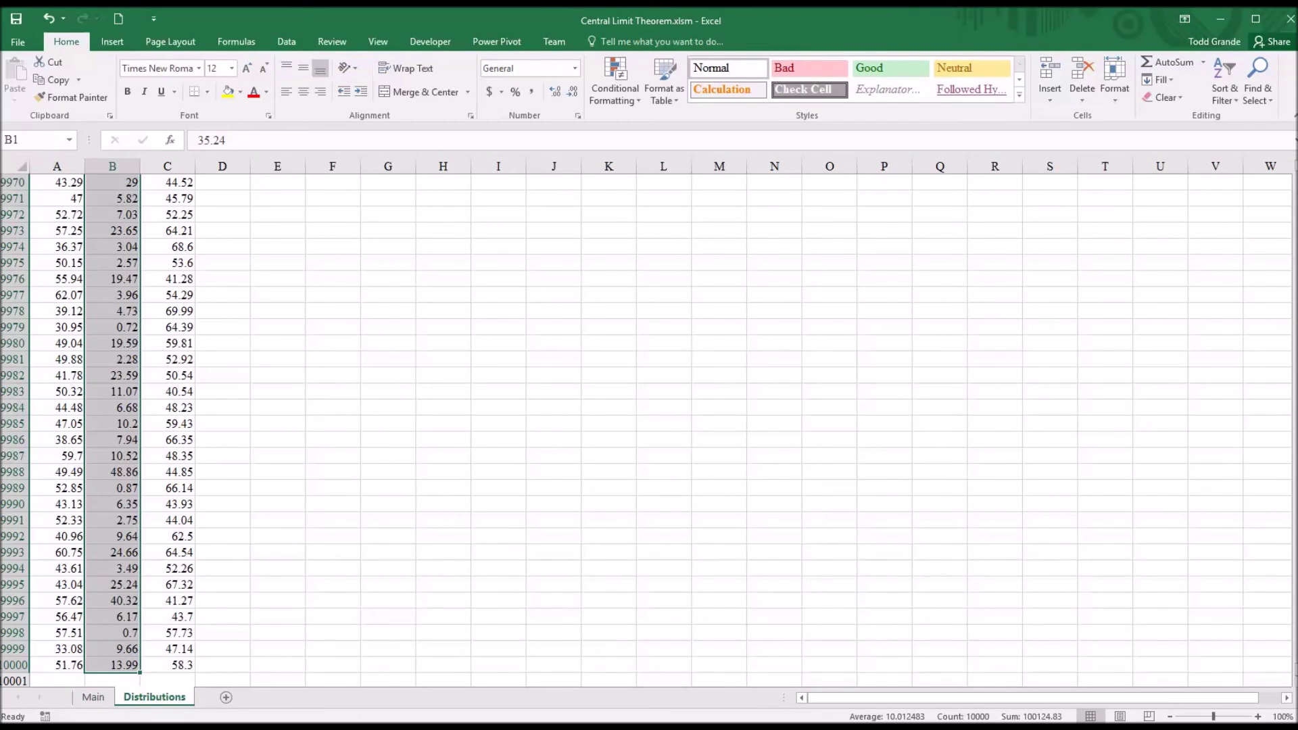
pyautogui.moveTo(1295, 669); pyautogui.dragTo(1294, 177)
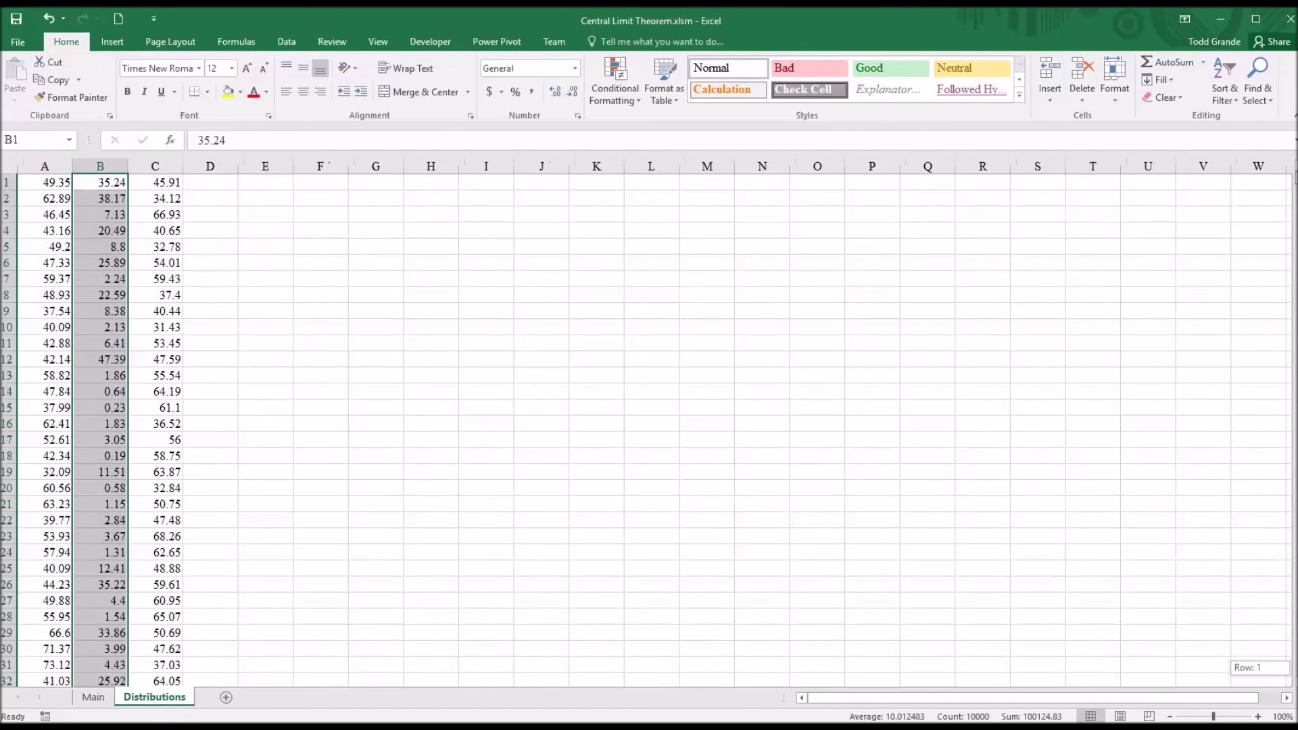
pyautogui.click(169, 184)
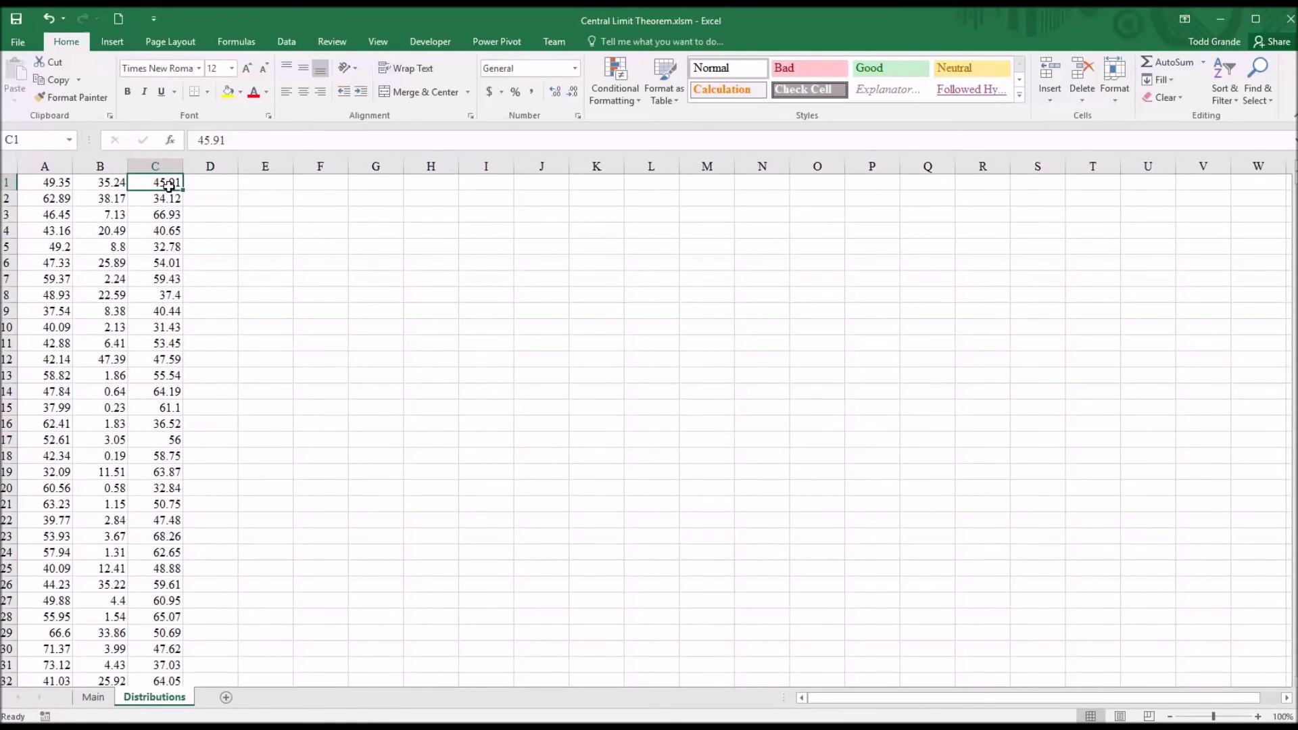
pyautogui.hotkey('ctrl', 'shift', 'Down')
pyautogui.hotkey('ctrl', 'c')
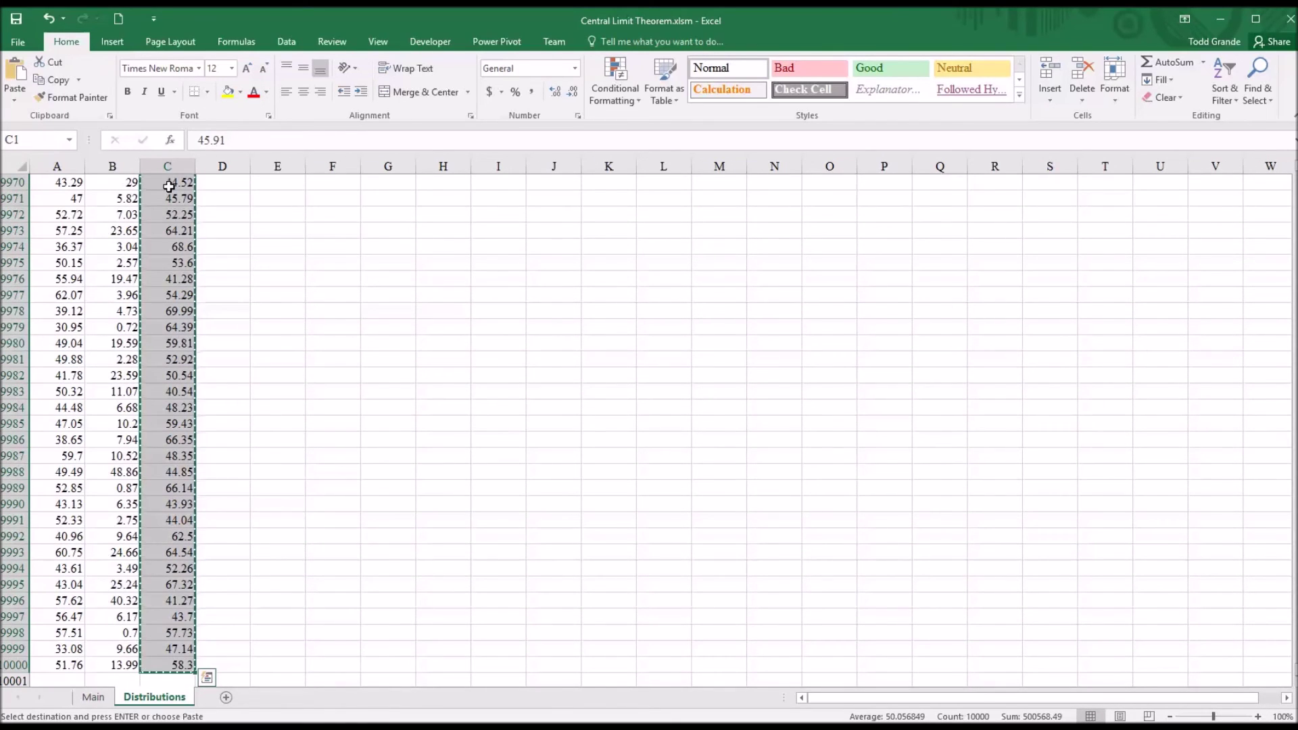
pyautogui.click(87, 697)
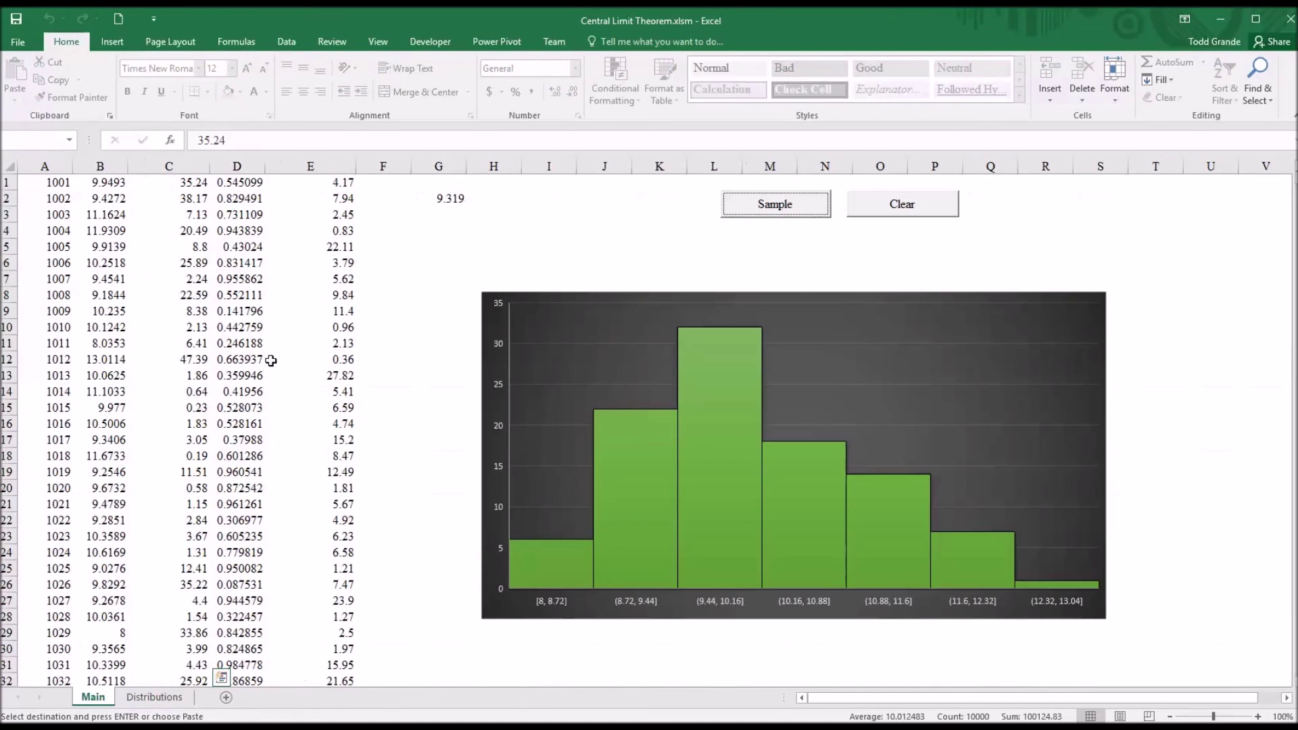
pyautogui.click(171, 187)
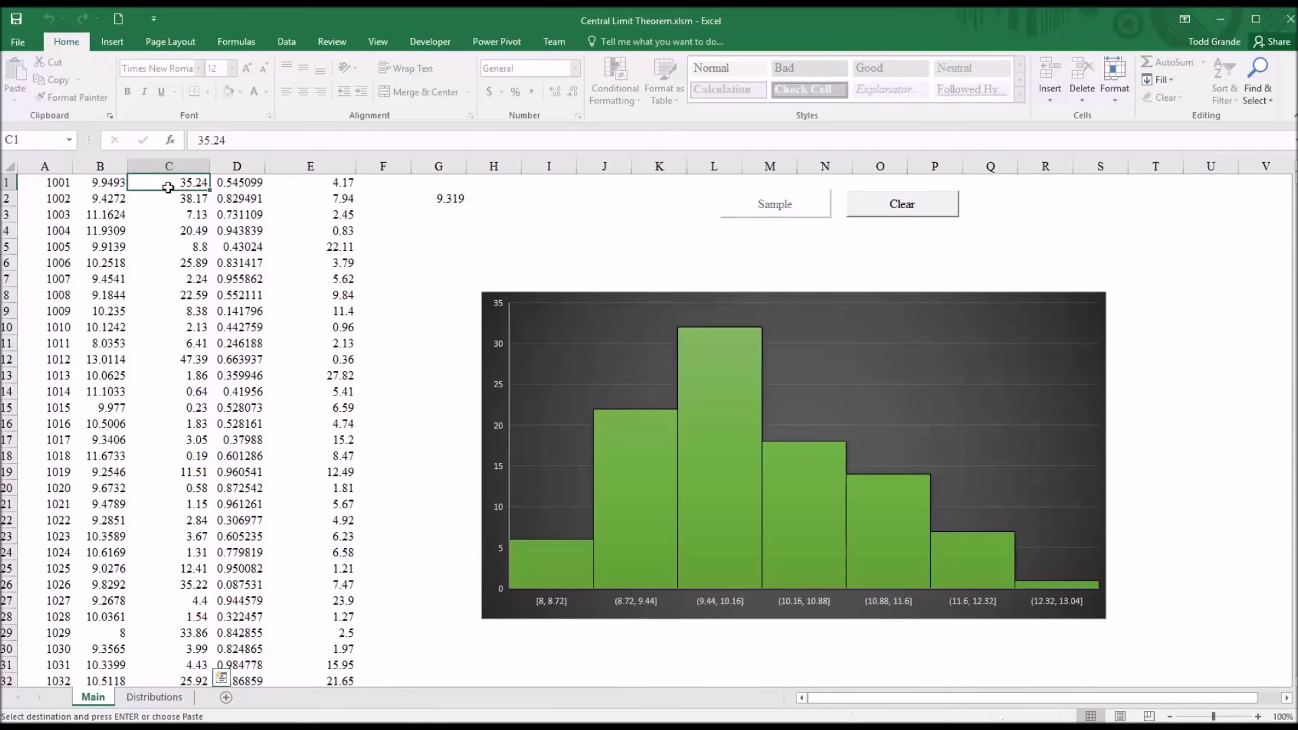
# Paste the uniform values into Main column C and run Clear and Sample three times
pyautogui.hotkey('ctrl', 'v')
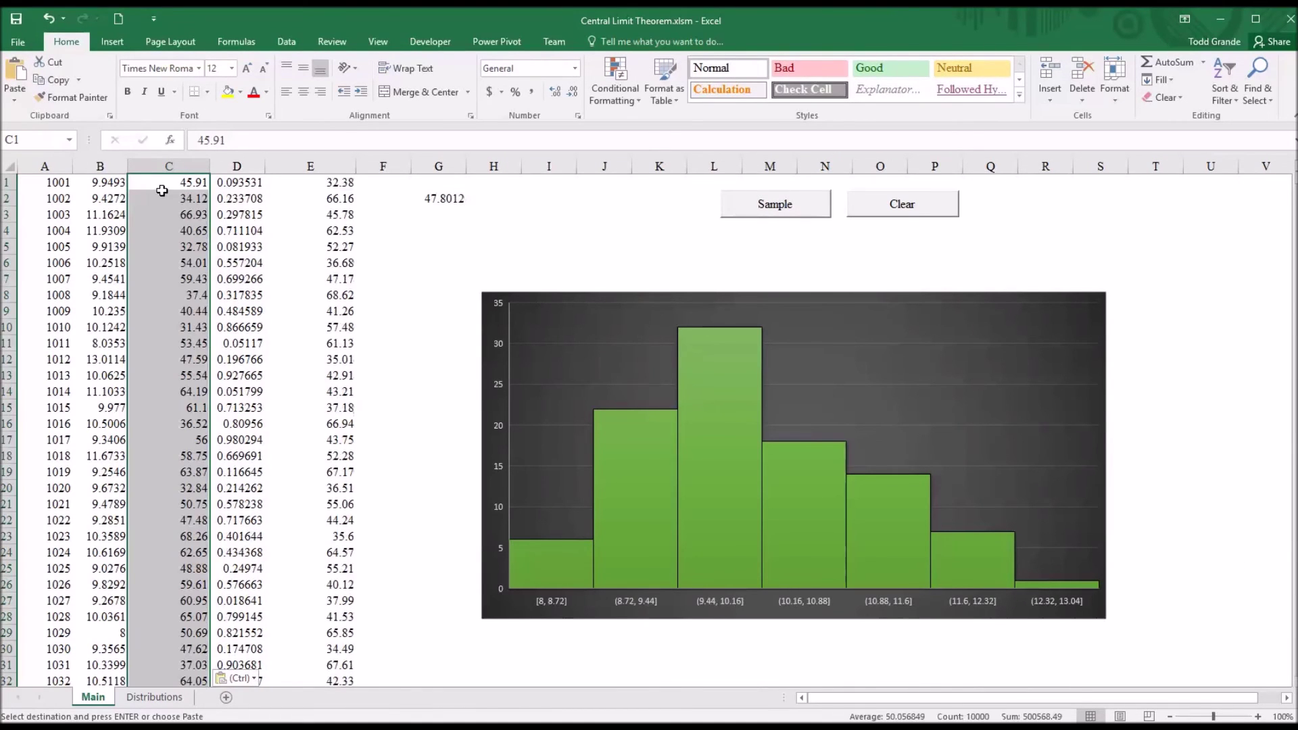
pyautogui.click(886, 206)
pyautogui.click(804, 205)
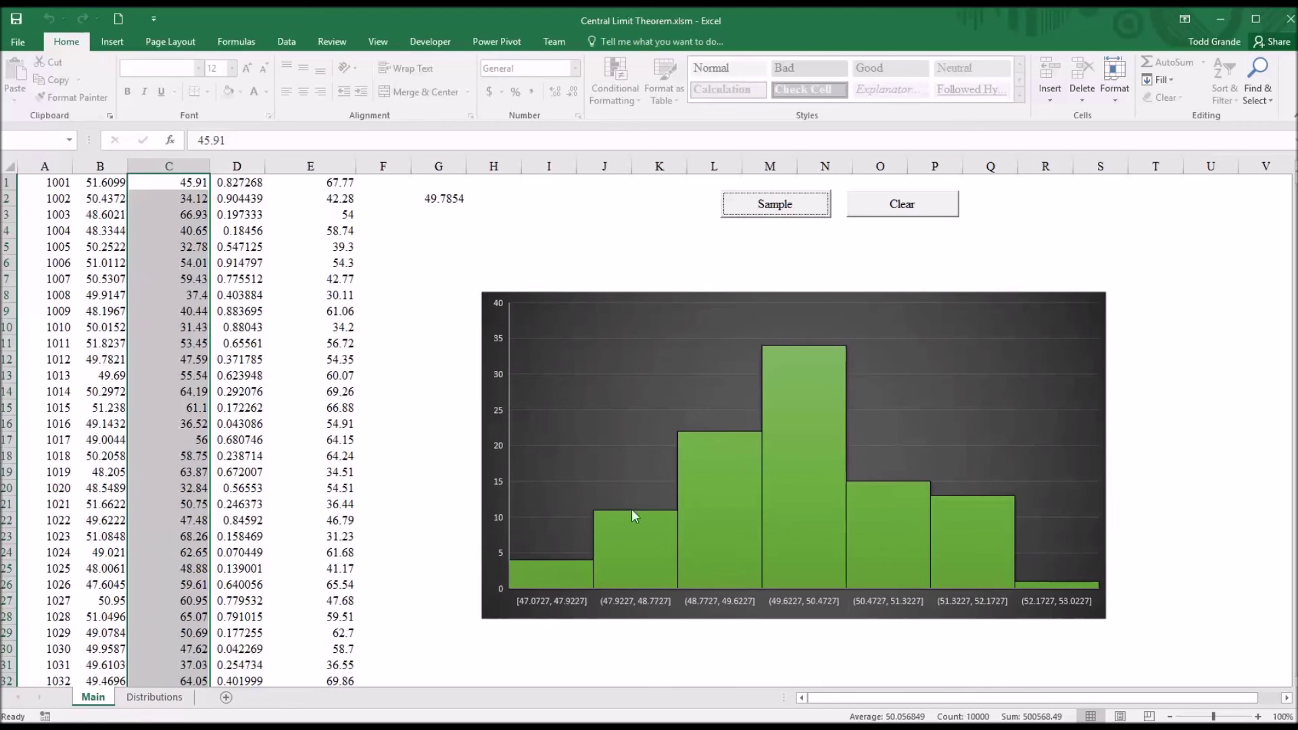
pyautogui.click(921, 207)
pyautogui.click(805, 206)
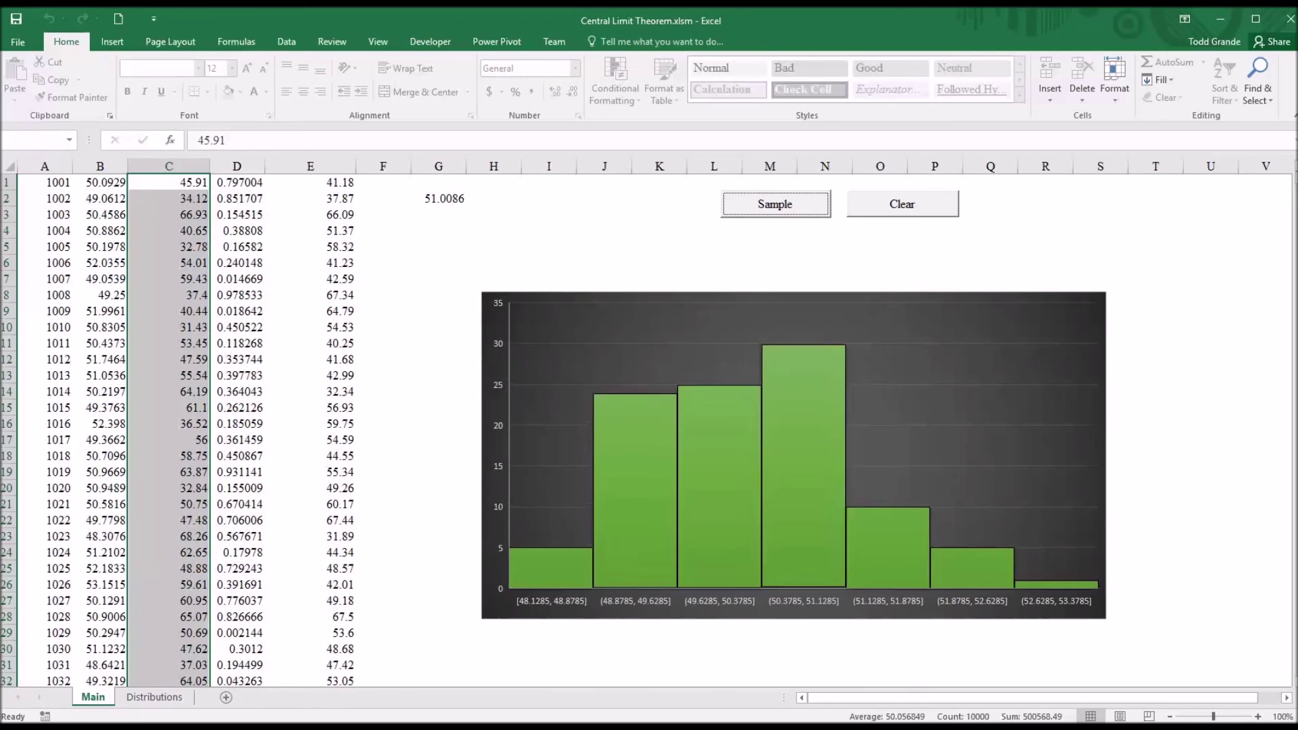
pyautogui.click(907, 214)
pyautogui.click(799, 209)
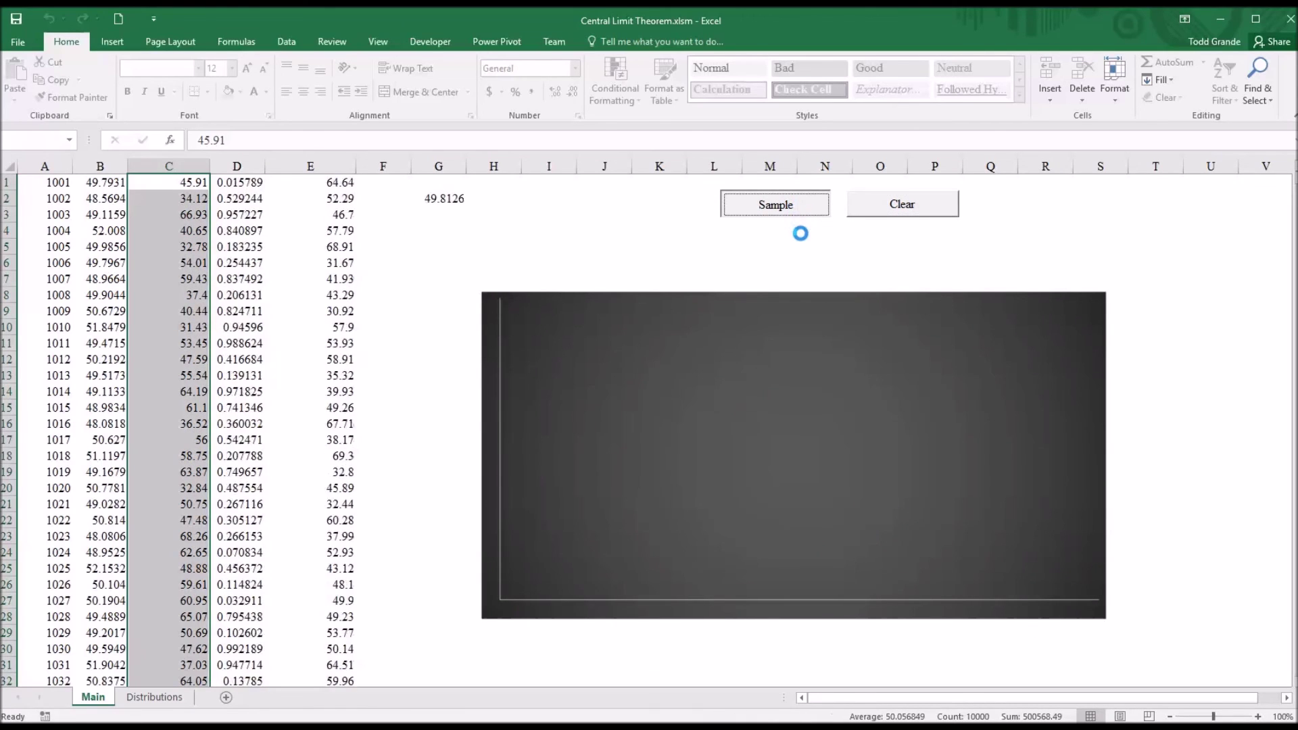